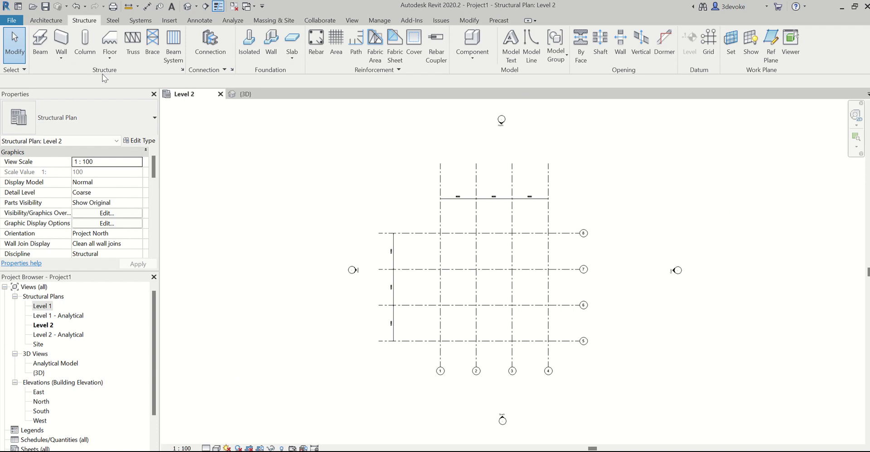
- Start a structural column using the Concrete-Rectangular-Column 300 x 450mm type
left_click(85, 45)
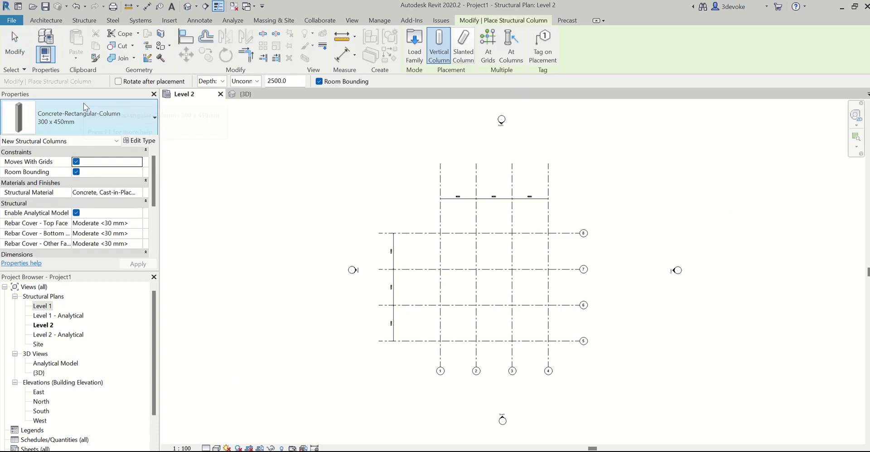
left_click(93, 118)
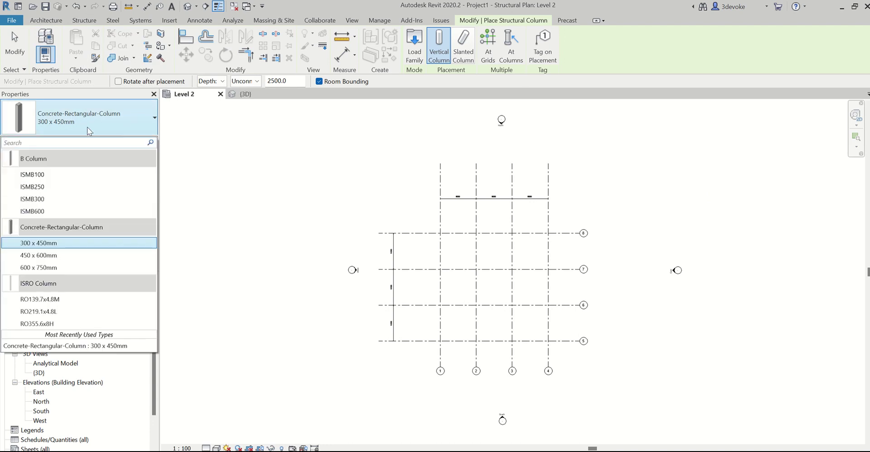
left_click(59, 244)
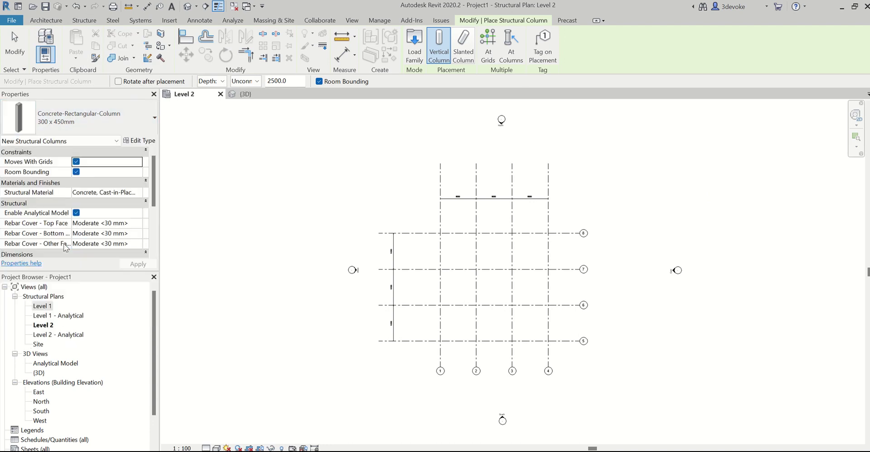
scroll(447, 247, "up", 3)
scroll(436, 231, "up", 2)
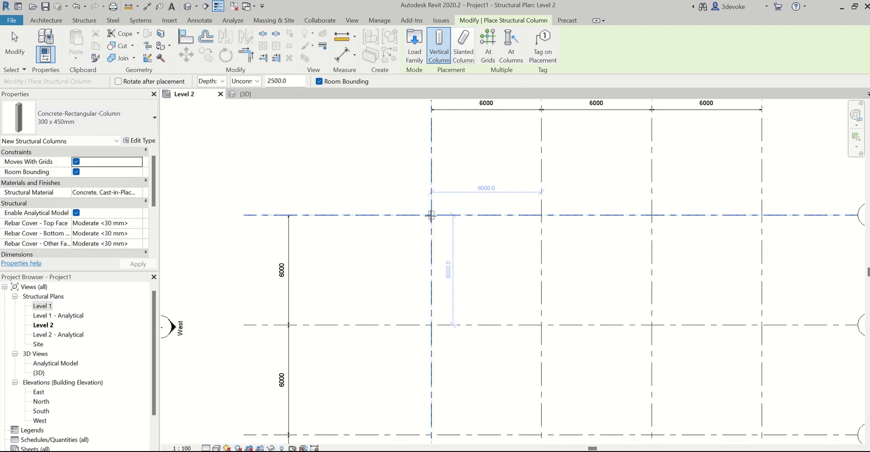
- Place the columns at the Level 2 grid intersections, then exit the tool
left_click(431, 216)
left_click(541, 215)
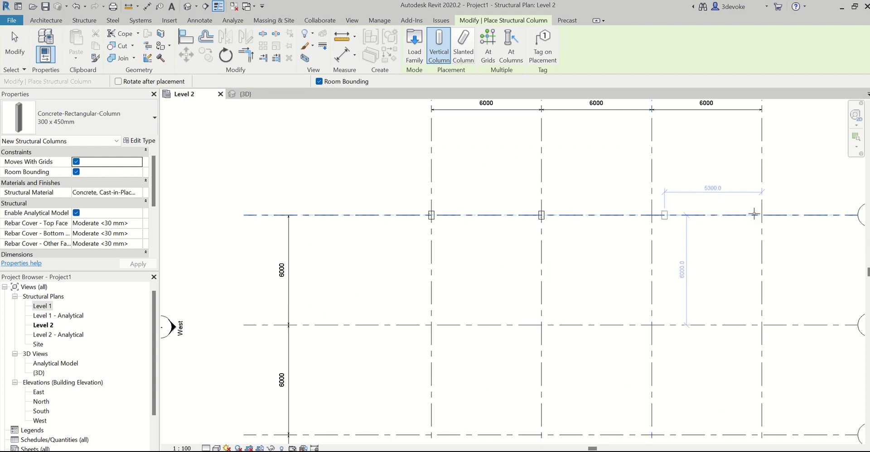
key("Escape")
key("Escape")
key("z")
key("f")
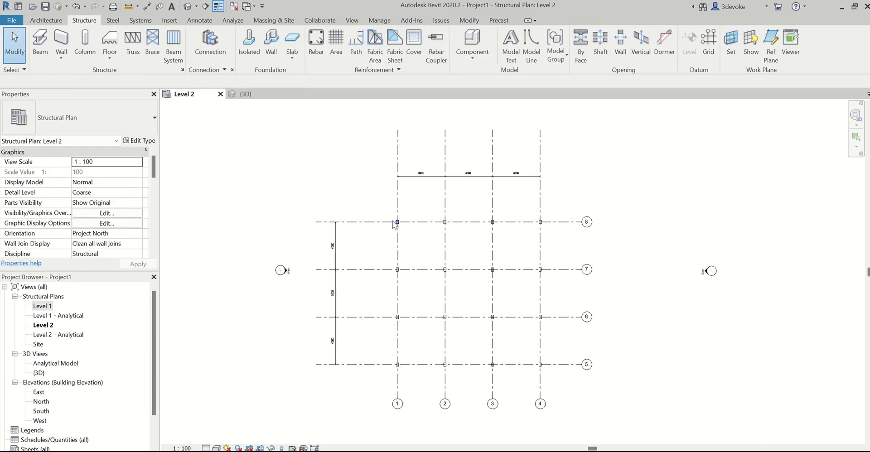
- In the 3D view, select all columns and filter down to the 16 Structural Columns
left_click(243, 94)
scroll(430, 206, "down", 3)
scroll(556, 284, "down", 3)
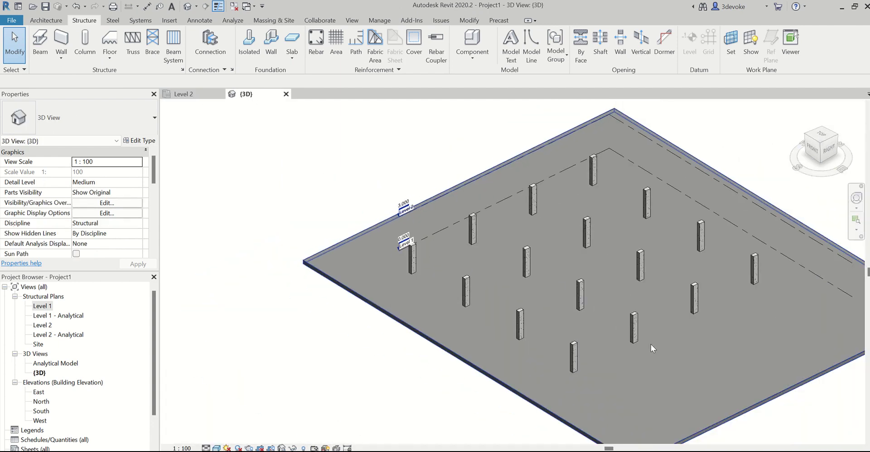
middle_click_drag(650, 344, 641, 269, "shift")
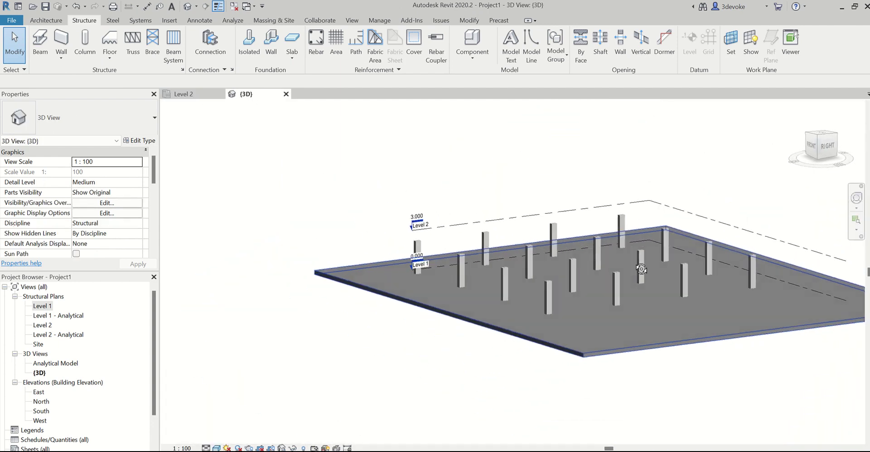
left_click_drag(299, 86, 743, 412)
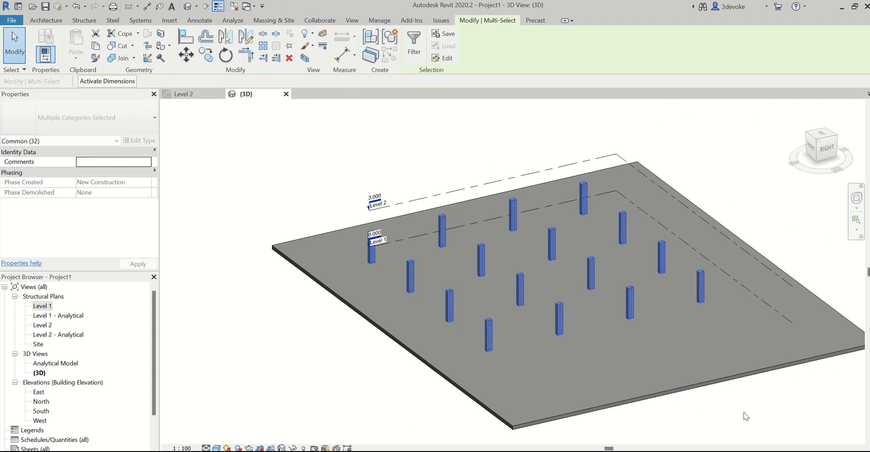
left_click(411, 45)
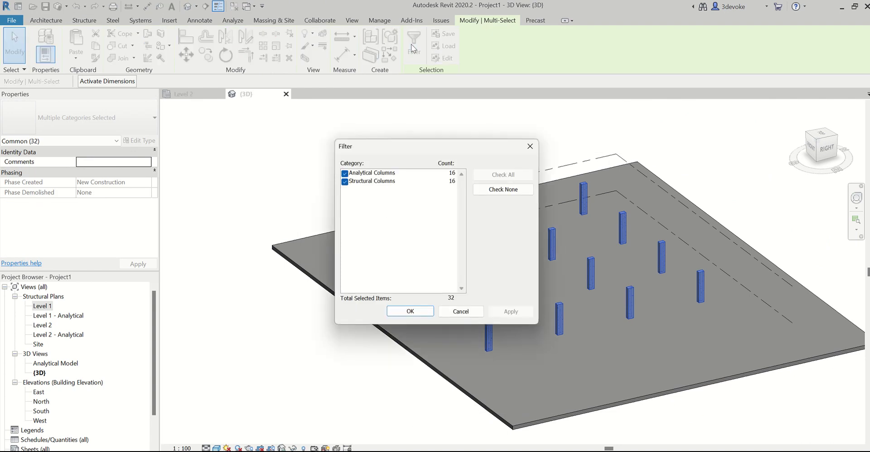
left_click(345, 175)
left_click(413, 313)
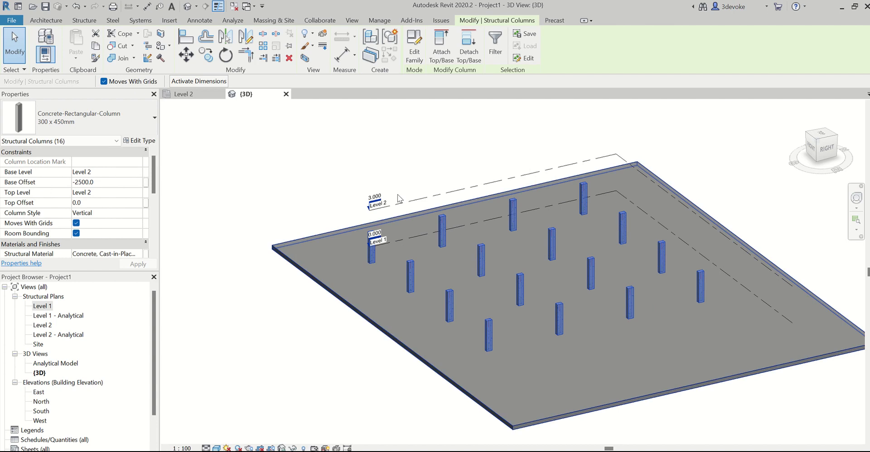
- Attach the column bases to the floor slab and the column tops to Level 2
left_click(442, 61)
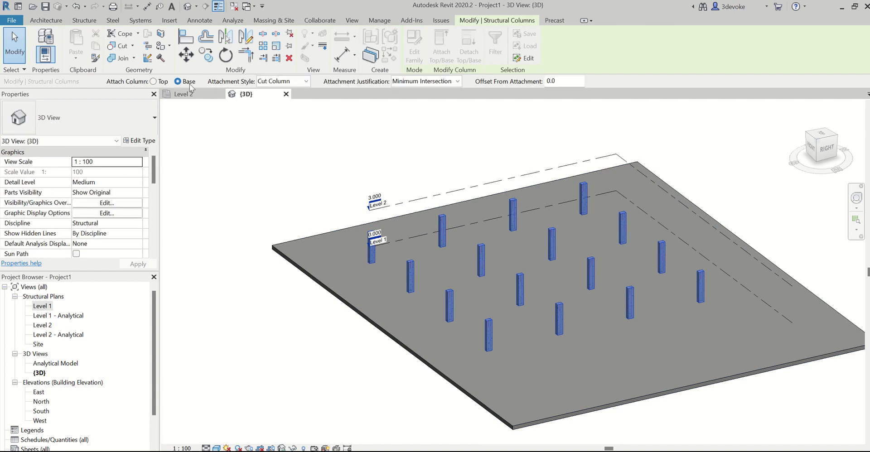
left_click(340, 292)
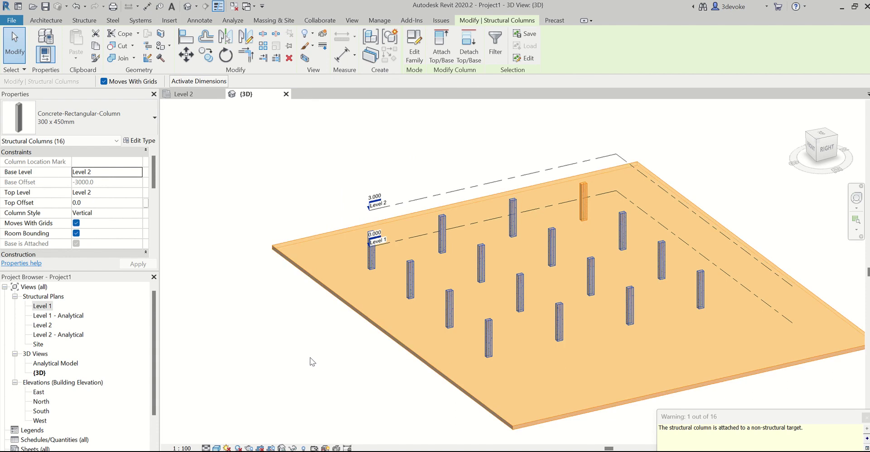
left_click(491, 43)
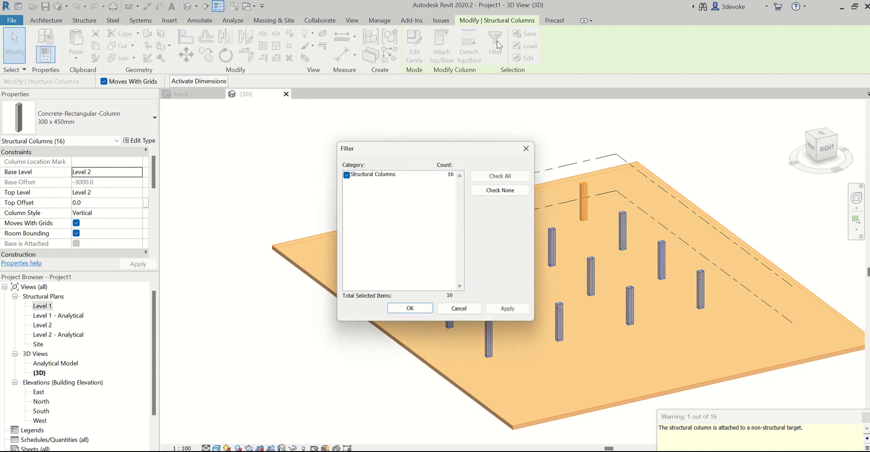
left_click(407, 310)
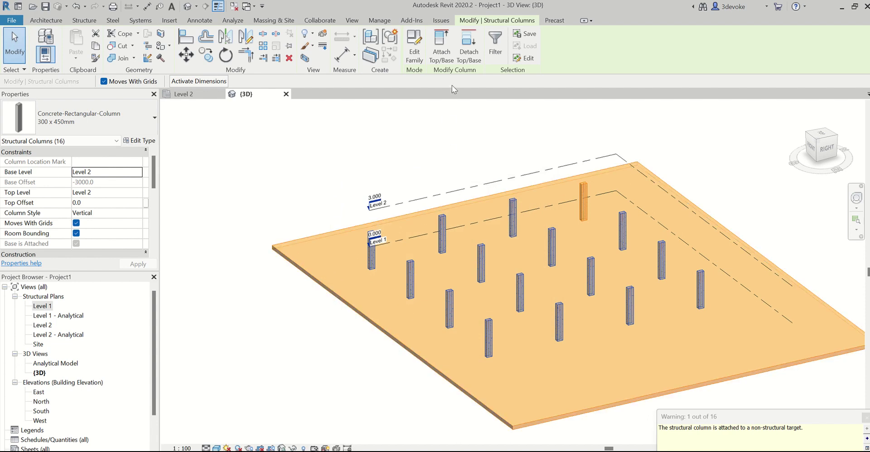
left_click(447, 56)
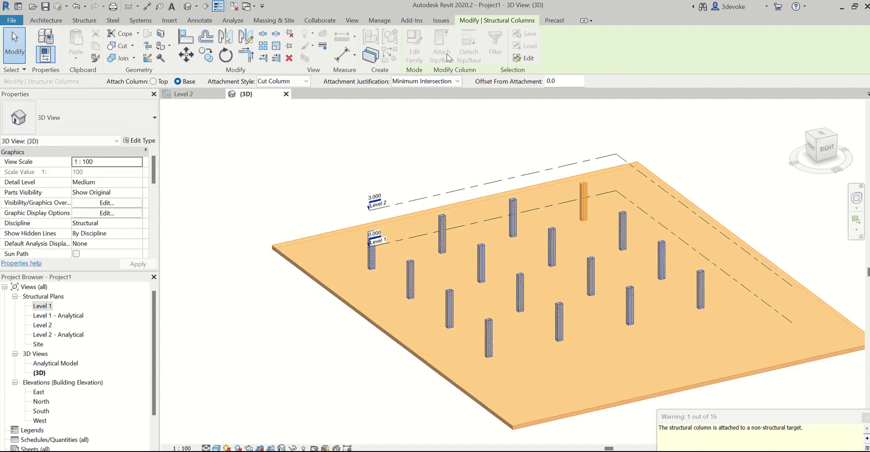
left_click(153, 82)
left_click(415, 204)
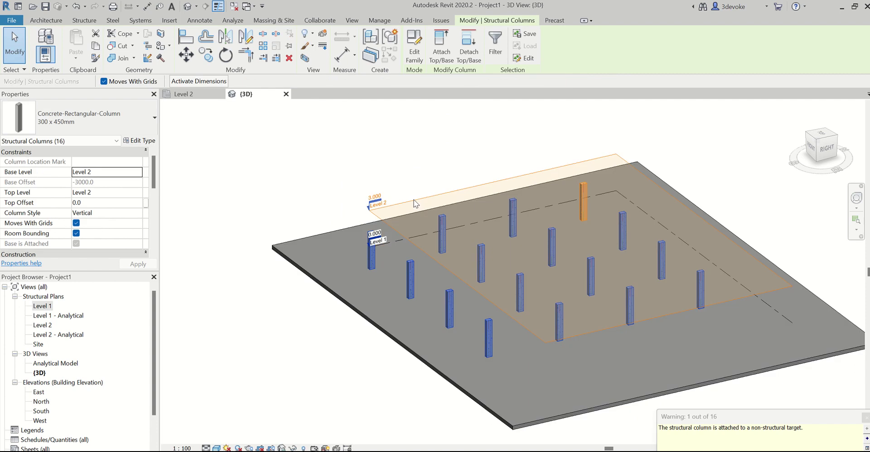
left_click(379, 169)
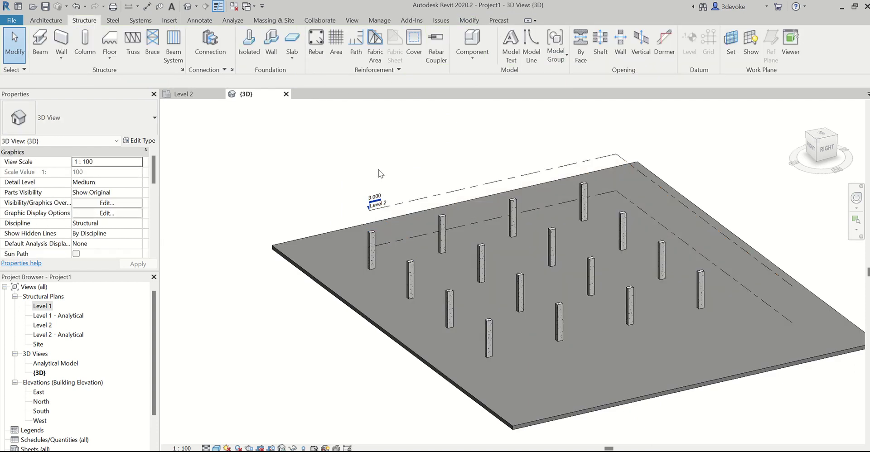
- On Level 2, start a beam system and draw a rectangular boundary around the grid
mouse_move(401, 336)
middle_mouse_down("shift")
mouse_move(451, 259)
mouse_move(451, 377)
middle_mouse_up("shift")
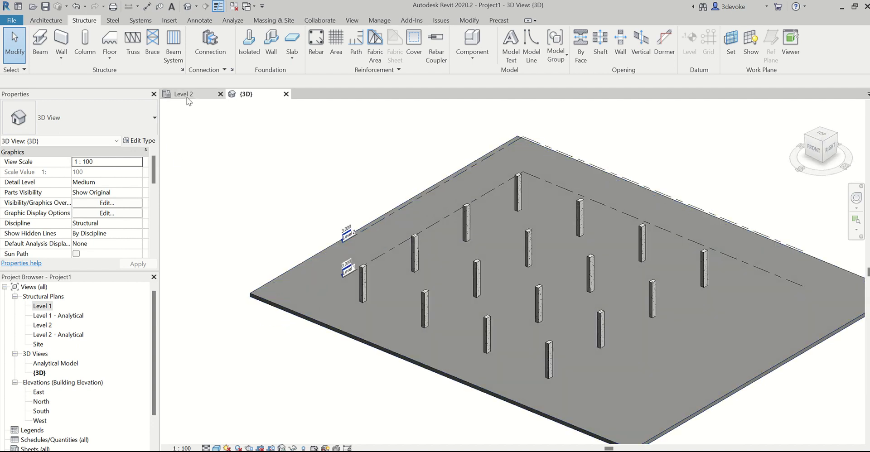
left_click(188, 97)
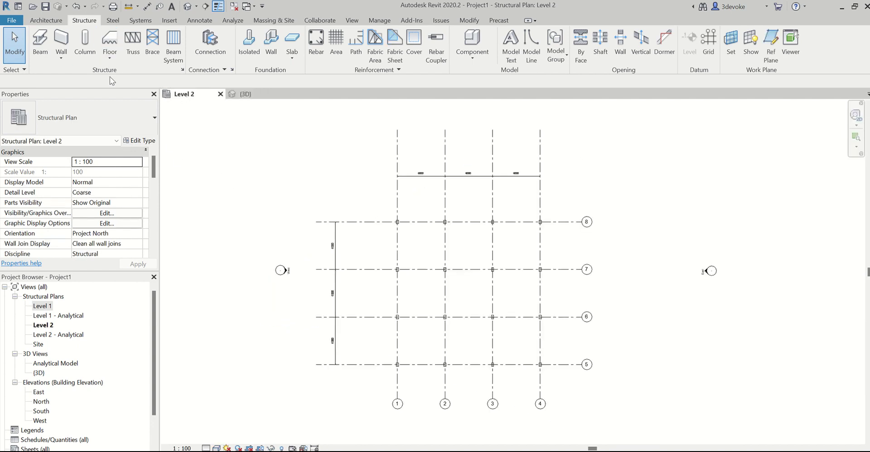
left_click(173, 55)
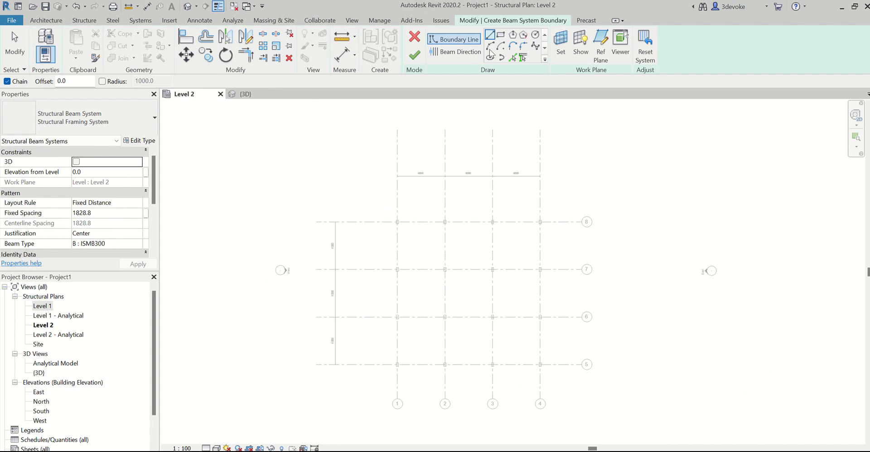
left_click(501, 36)
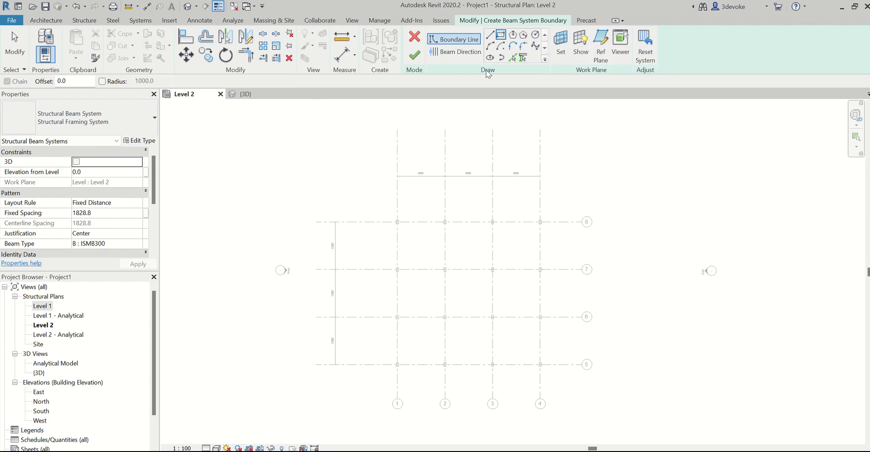
left_click(368, 198)
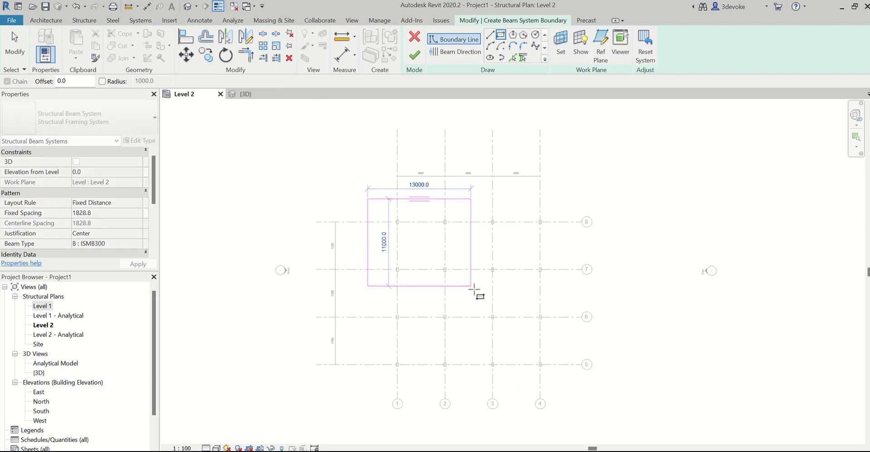
left_click(550, 381)
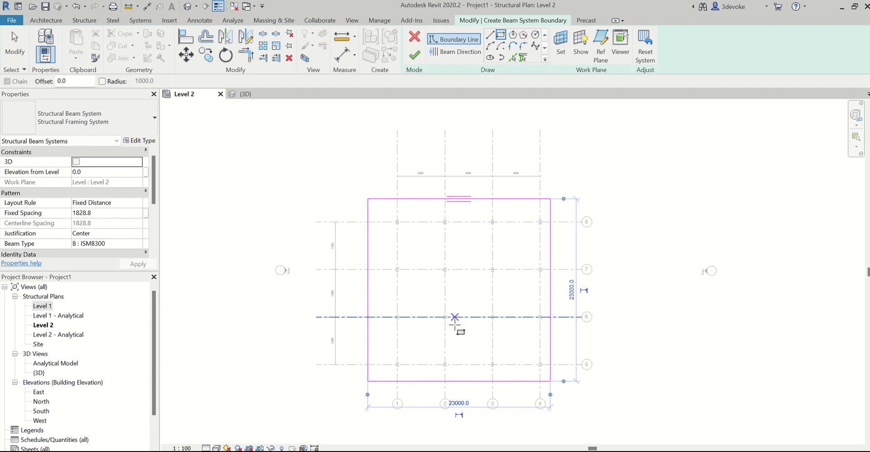
key("Escape")
key("Escape")
- Set the top boundary edge to a 6000 offset
left_click(380, 199)
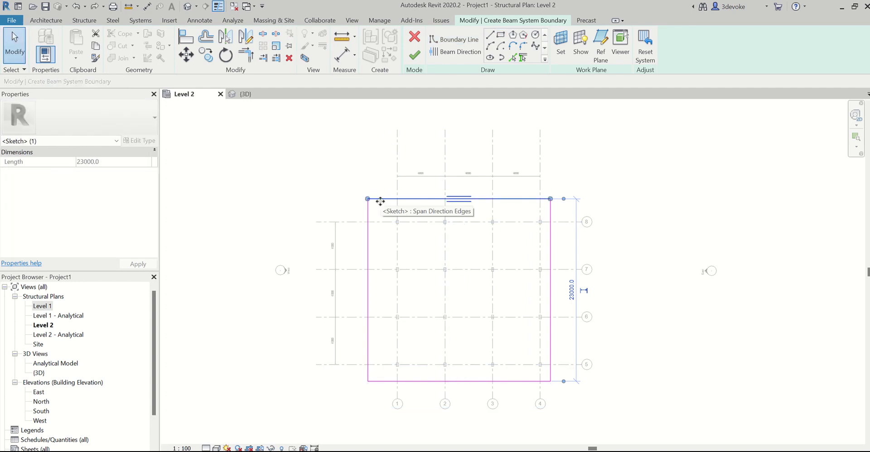
left_click(336, 56)
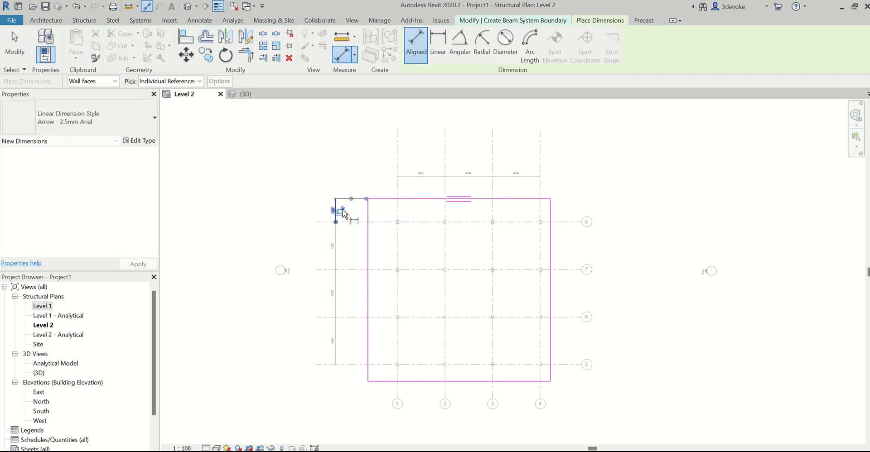
key("Escape")
left_click(381, 200)
left_click(334, 208)
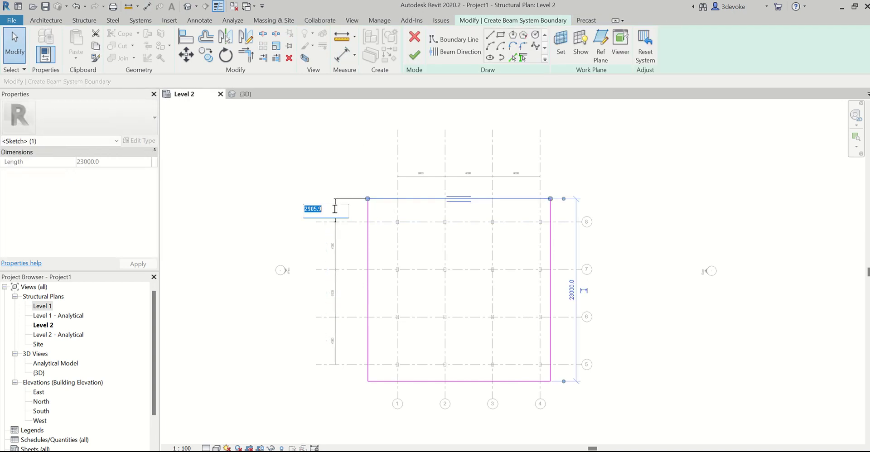
type("6000")
key("Return")
key("Escape")
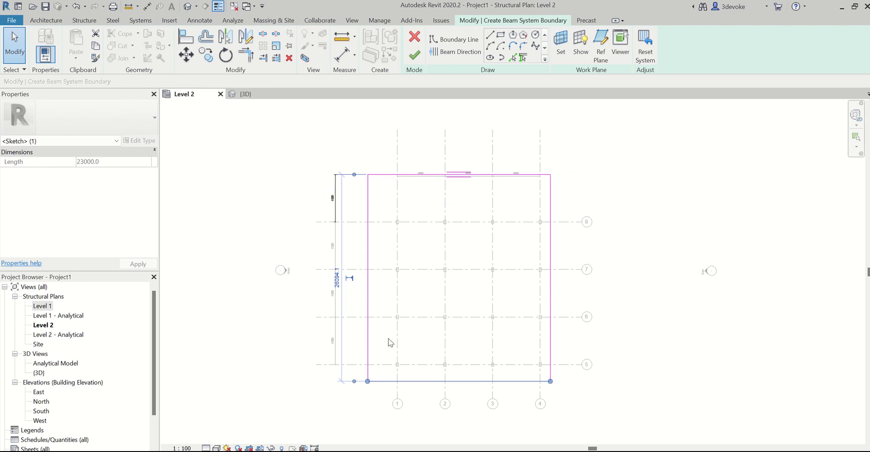
- Set the bottom boundary edge to a 6000 offset as well
key("d")
key("i")
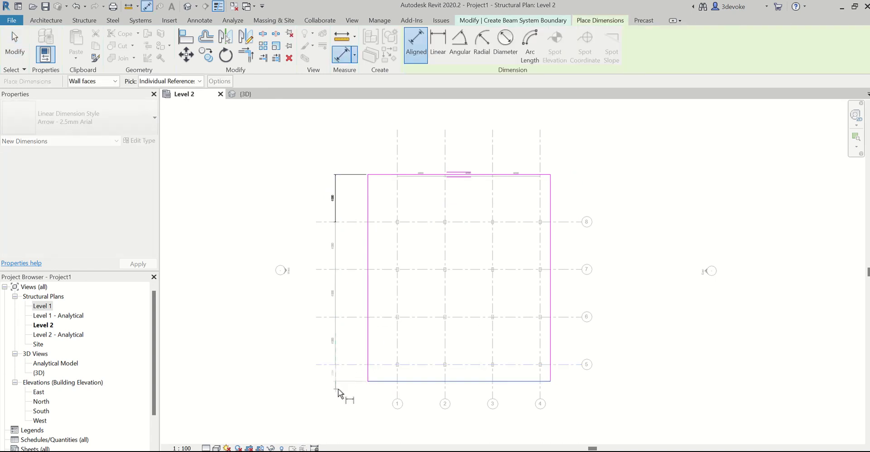
key("Escape")
key("Escape")
left_click(373, 381)
left_click(330, 372)
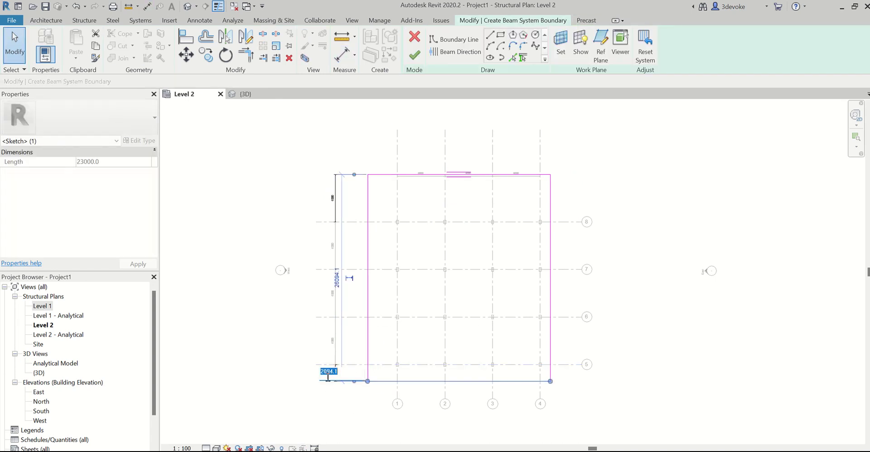
type("6000")
key("Return")
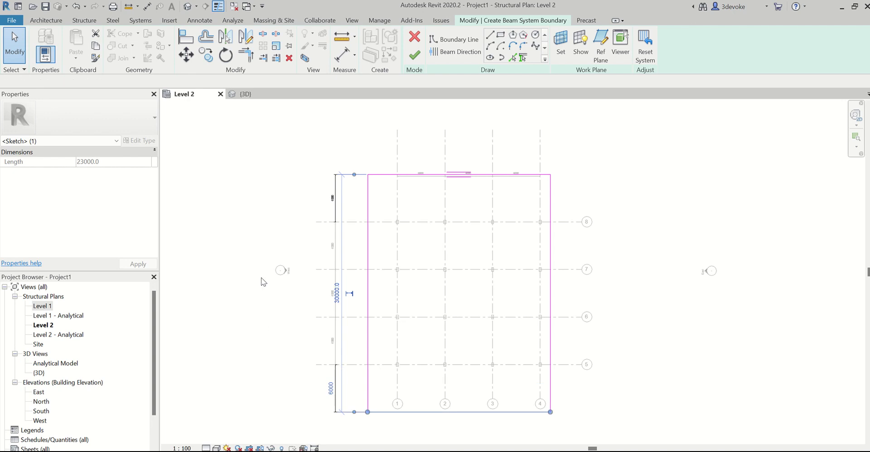
left_click(260, 281)
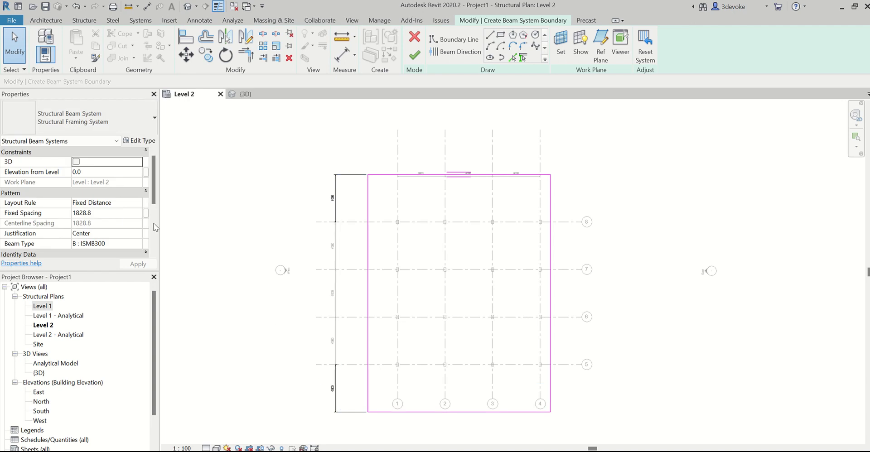
- Finish the boundary sketch, check the beams in 3D, and return to Level 2
left_click(414, 55)
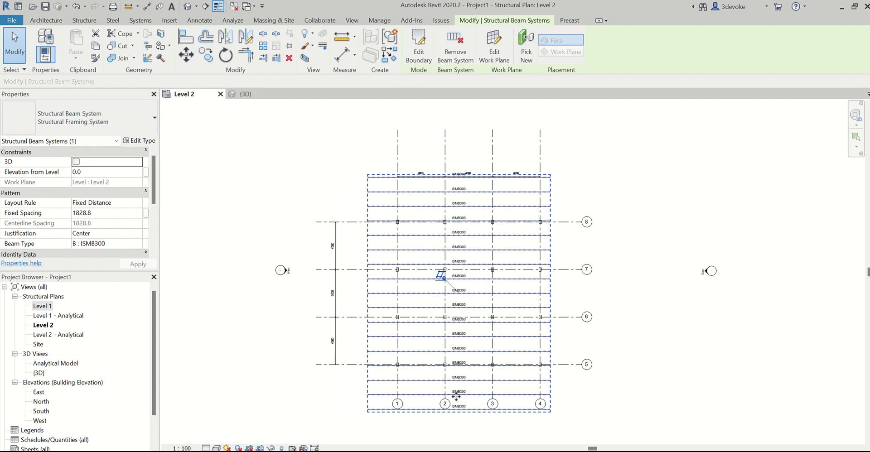
left_click(244, 95)
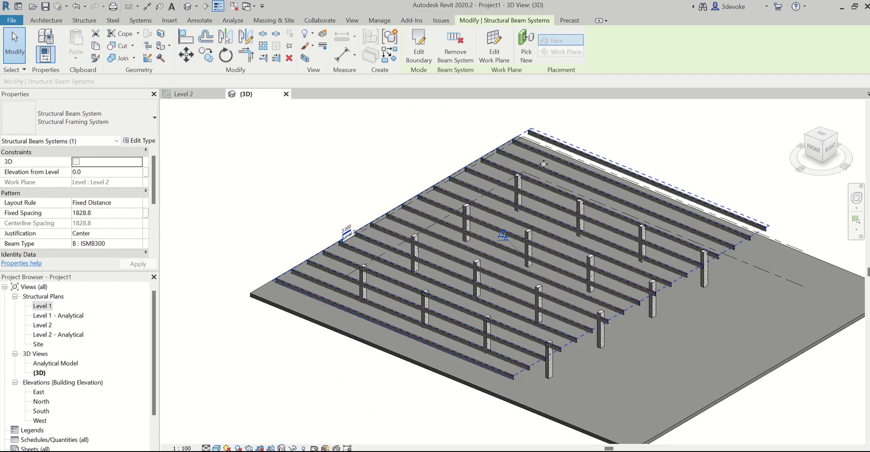
left_click(200, 93)
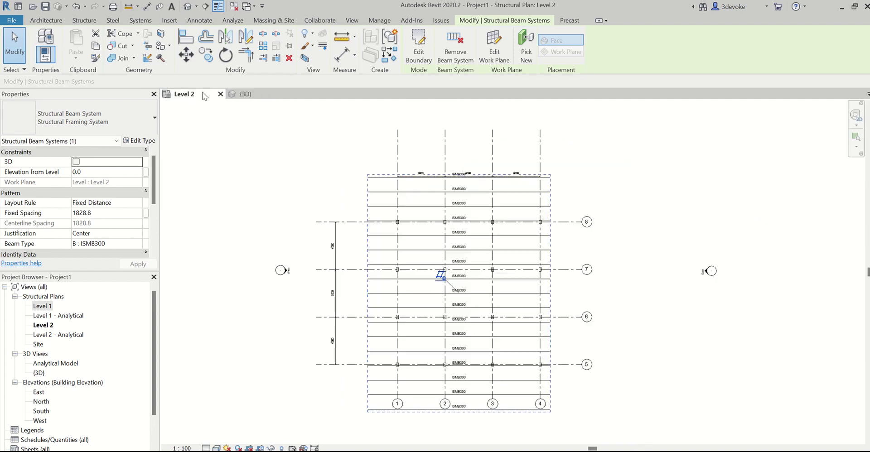
- Give the beam system Fixed Spacing of 6000 and End justification
left_click(136, 203)
left_click(139, 203)
left_click(99, 212)
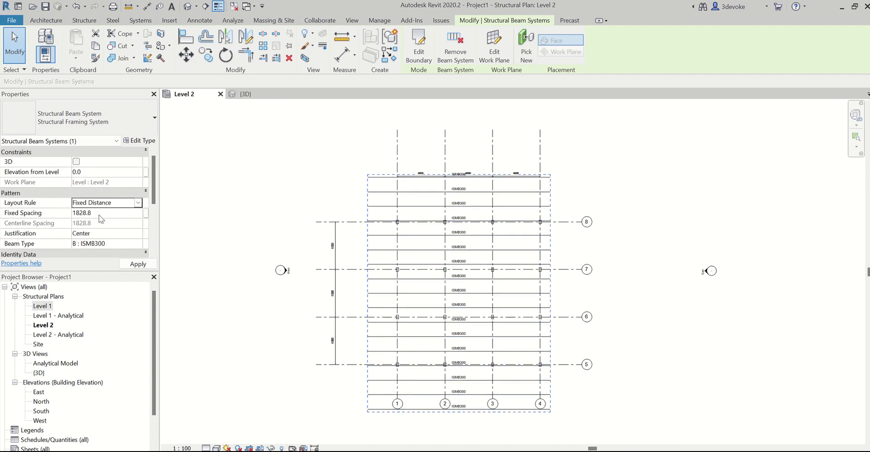
left_click(117, 212)
type("6000")
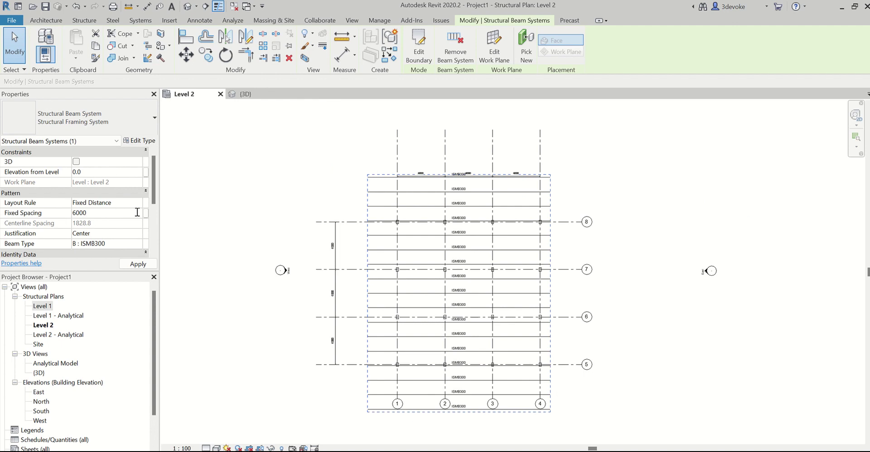
key("Return")
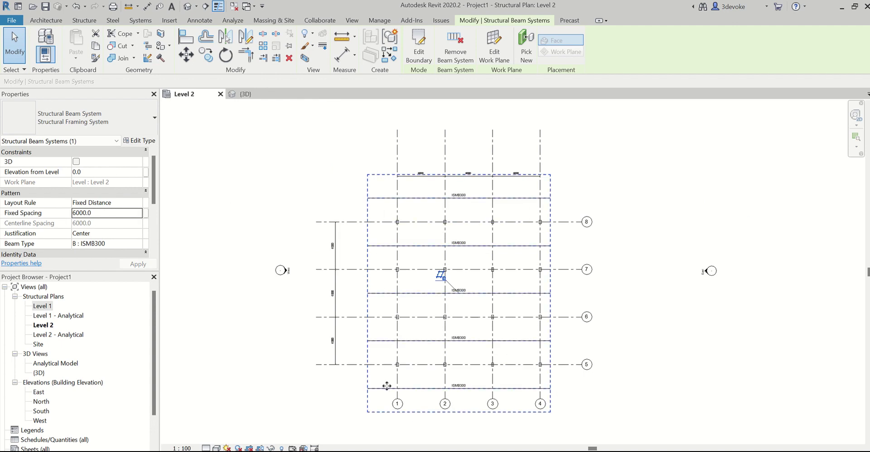
left_click(138, 233)
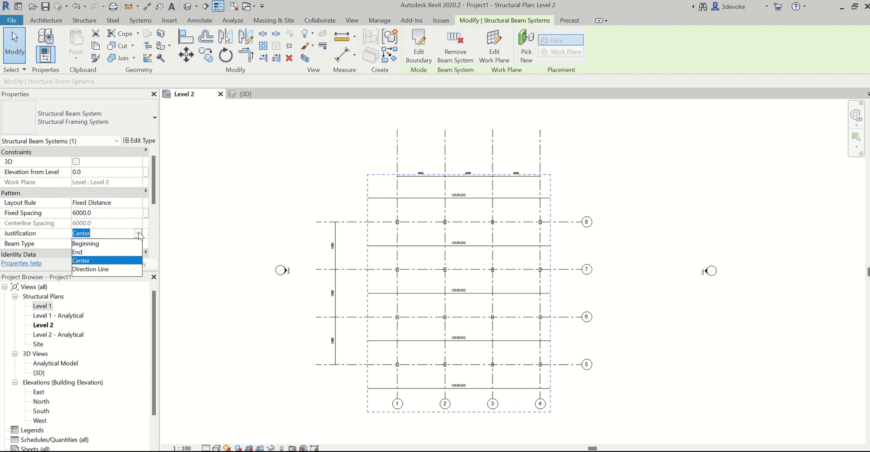
left_click(90, 251)
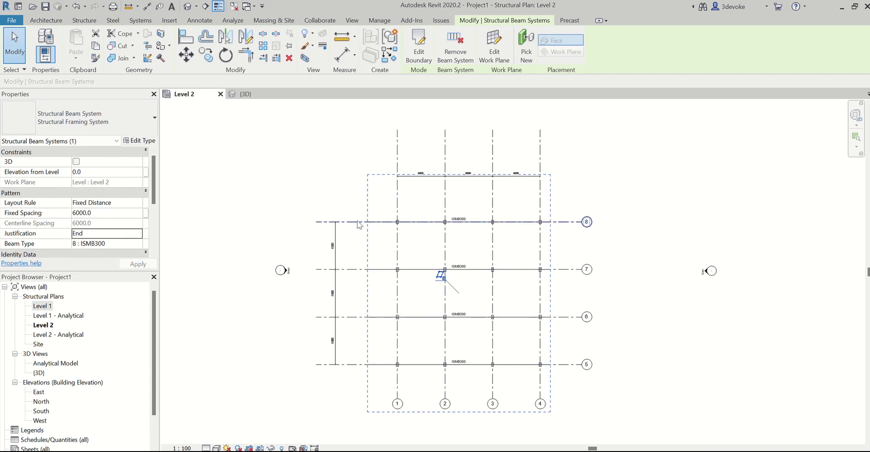
left_click(190, 146)
left_click(90, 24)
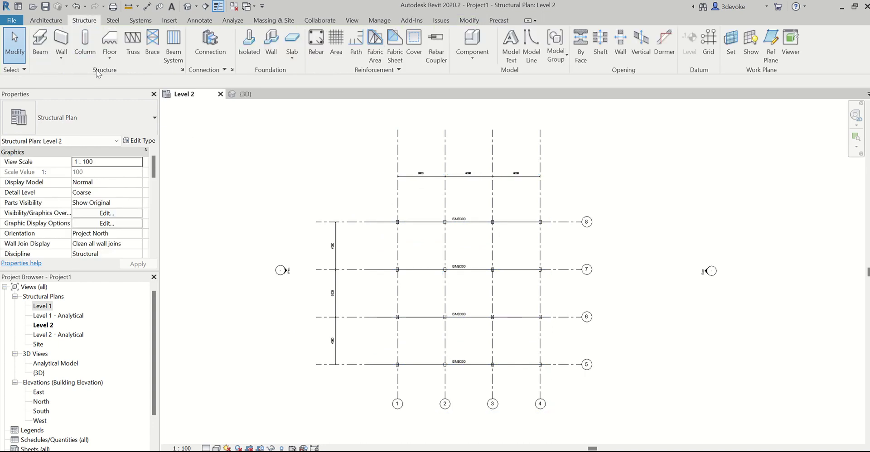
- Sketch a second rectangular beam-system boundary around the grid, with beam direction along its left edge
left_click(173, 48)
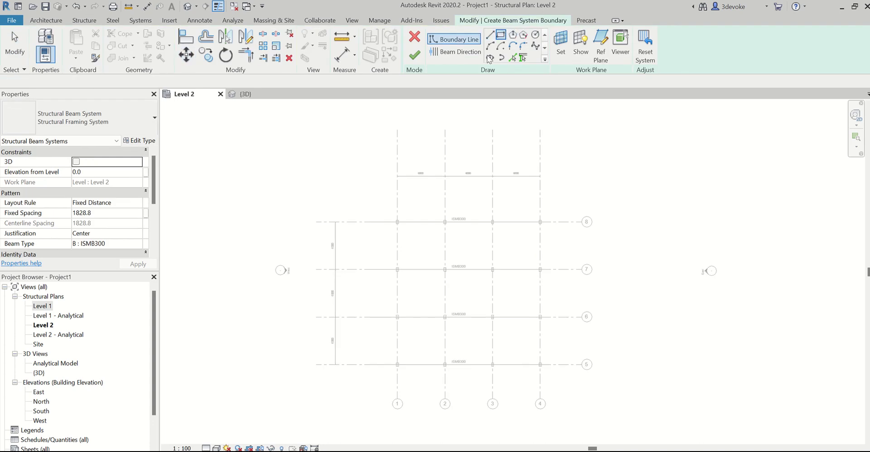
left_click(354, 158)
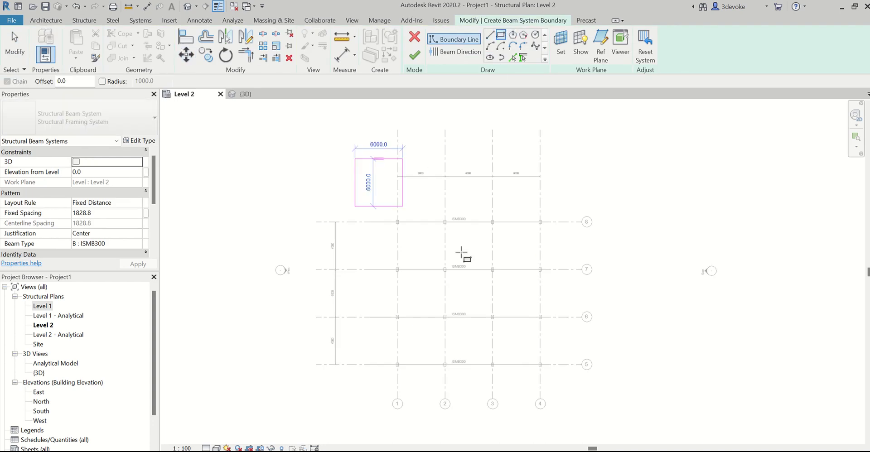
left_click(561, 389)
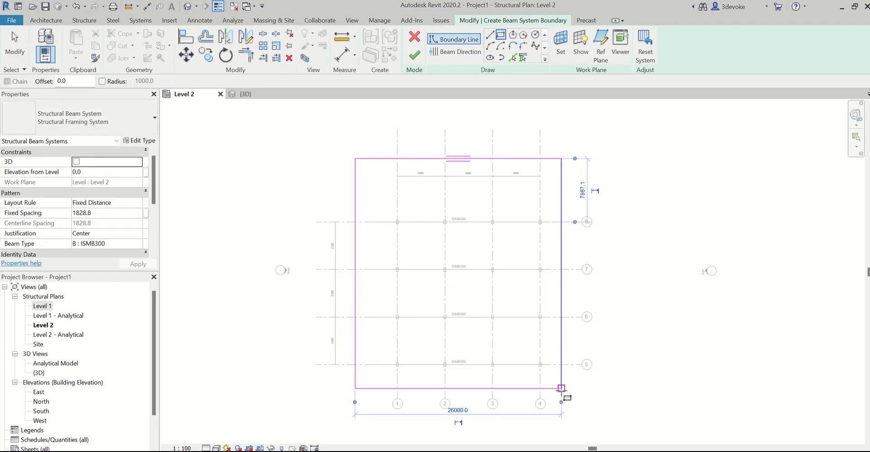
left_click(451, 54)
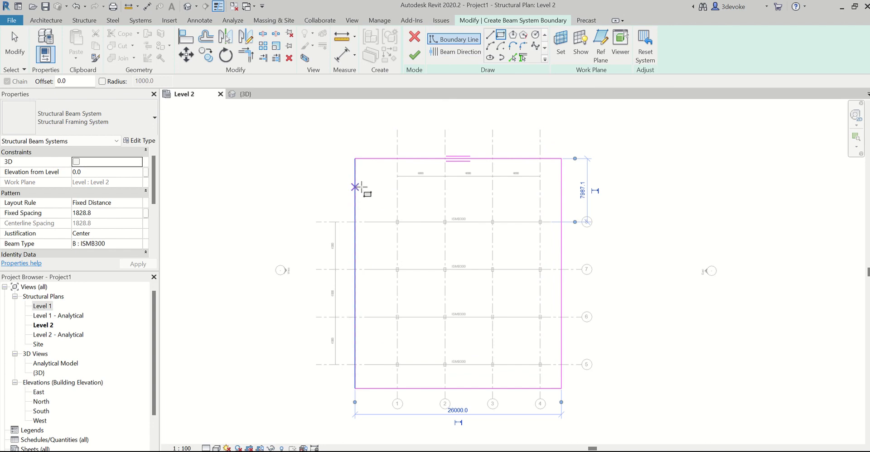
left_click(463, 53)
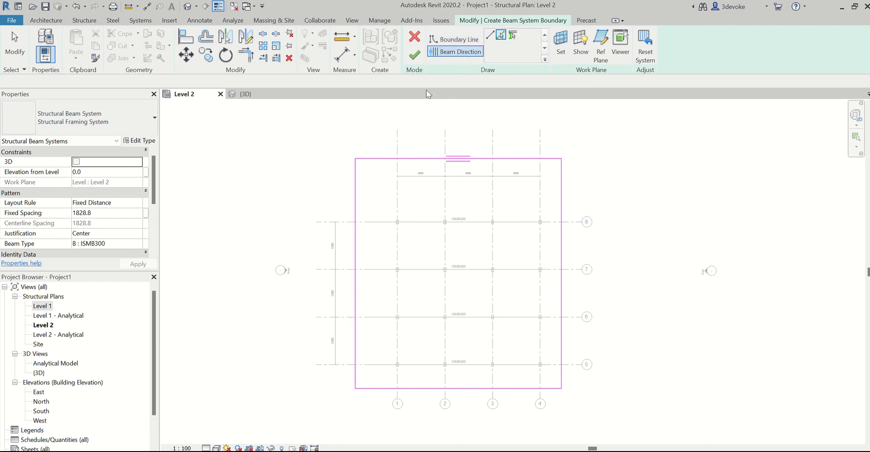
left_click(356, 200)
- Add aligned dimensions from the left edge to grid 1 and from grid 4 to the right edge
left_click(342, 54)
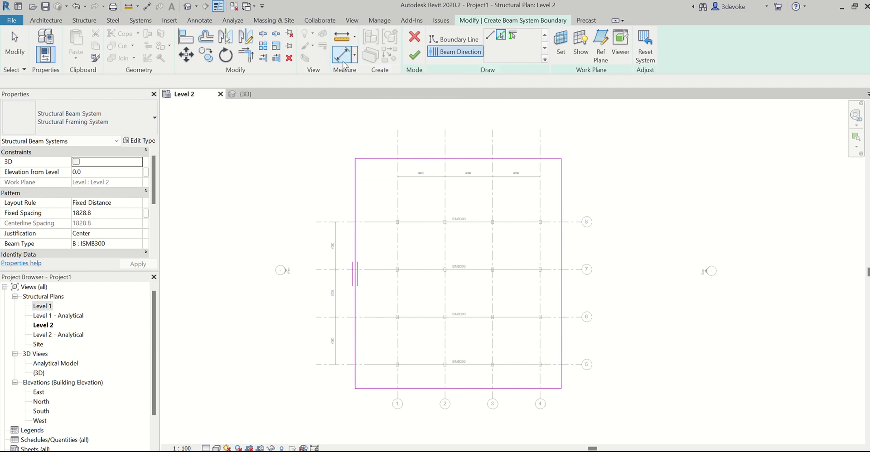
left_click(355, 189)
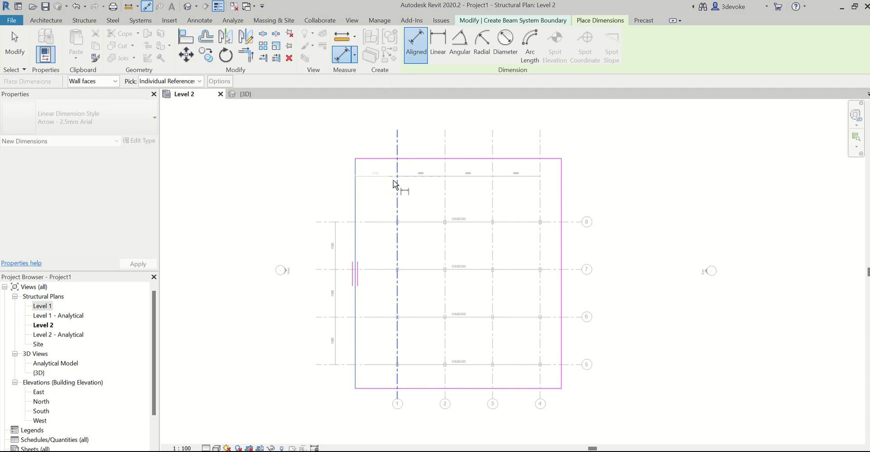
key("Escape")
key("Escape")
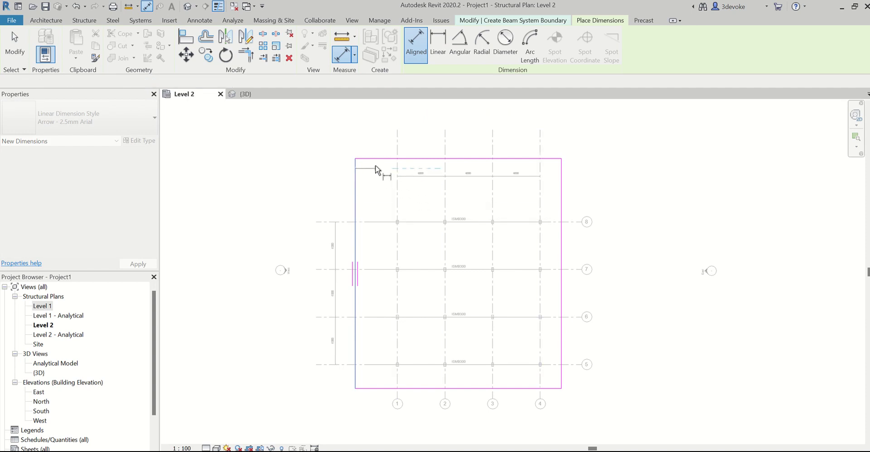
left_click(356, 214)
left_click(397, 218)
left_click(384, 178)
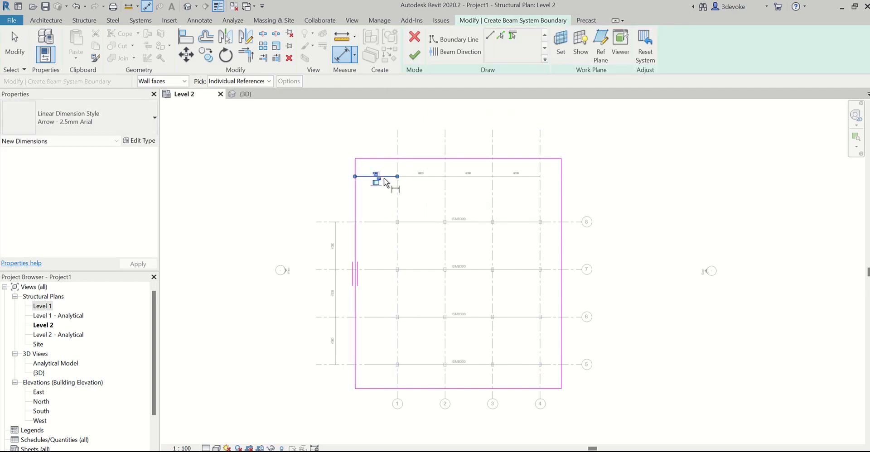
left_click(540, 213)
left_click(562, 202)
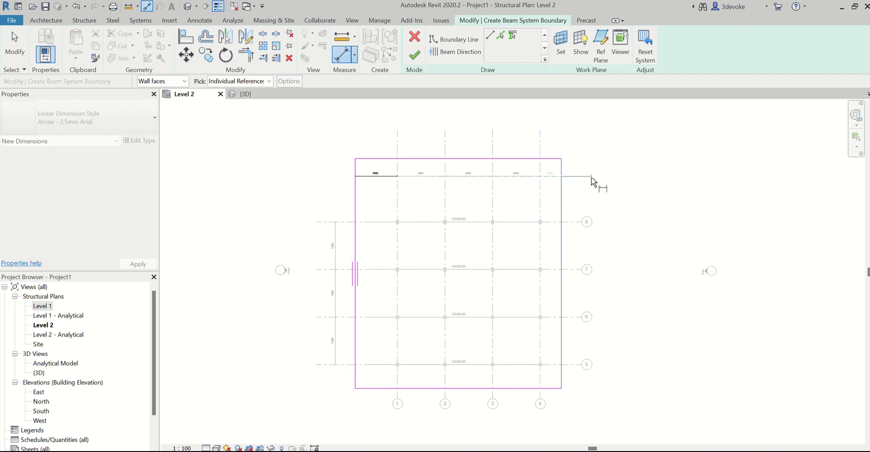
left_click(588, 186)
key("Escape")
key("Escape")
- Change both edge dimensions to 6000
left_click(355, 202)
left_click(378, 173)
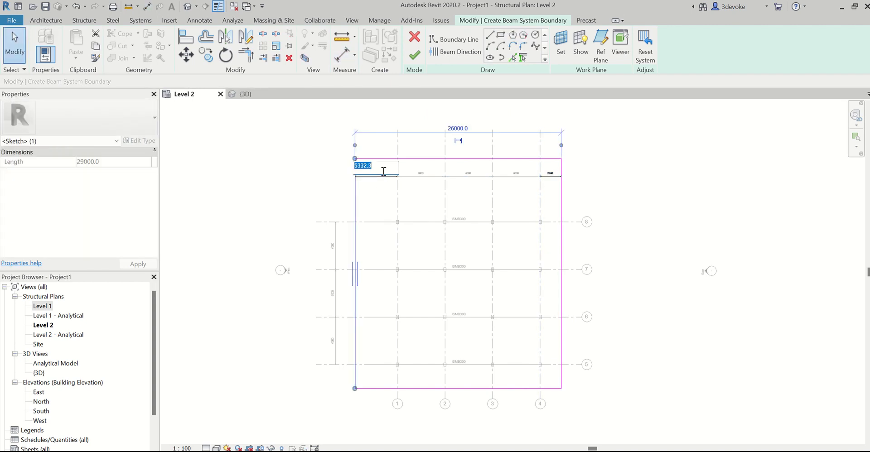
type("6000")
key("Return")
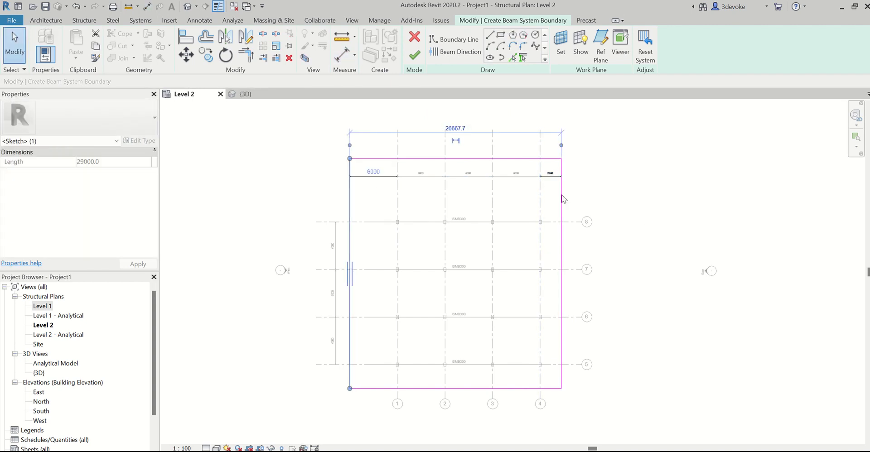
left_click(561, 199)
left_click(552, 170)
type("6000")
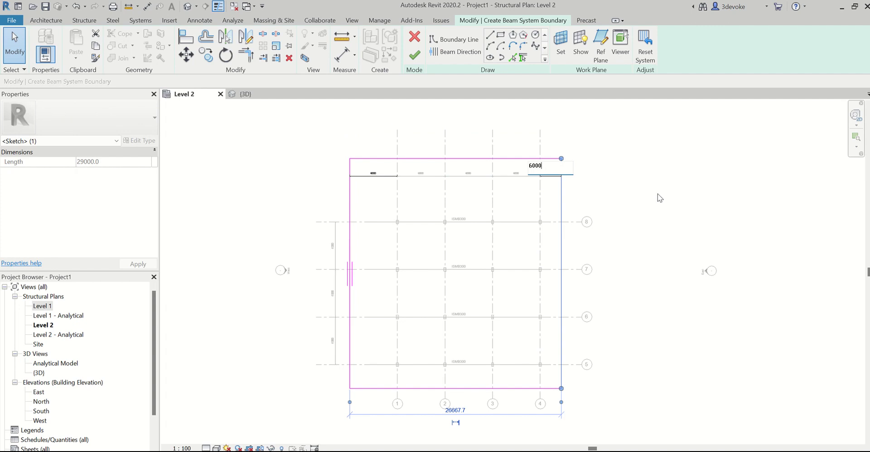
key("Return")
left_click(671, 202)
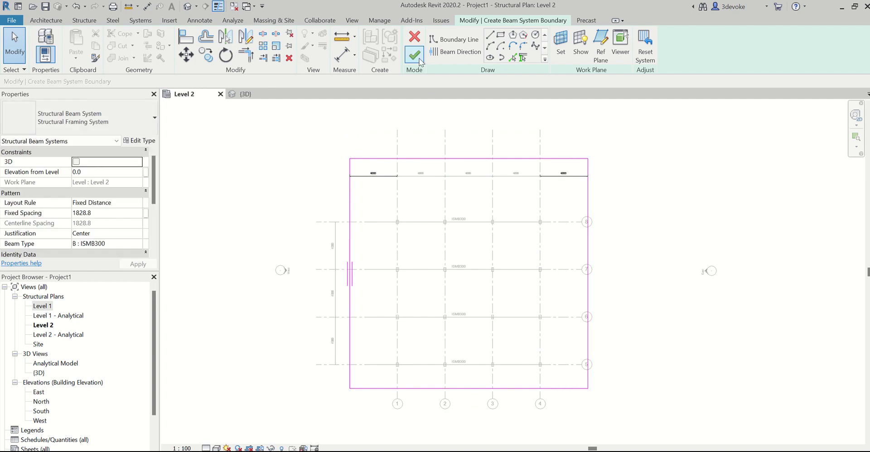
- Finish the second beam system and set Fixed Spacing 6000 with End justification
left_click(389, 180)
left_click(458, 134)
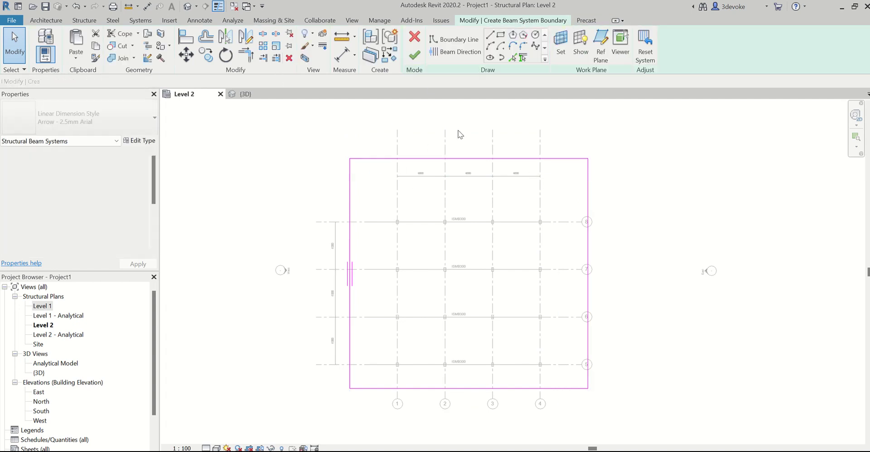
left_click(416, 58)
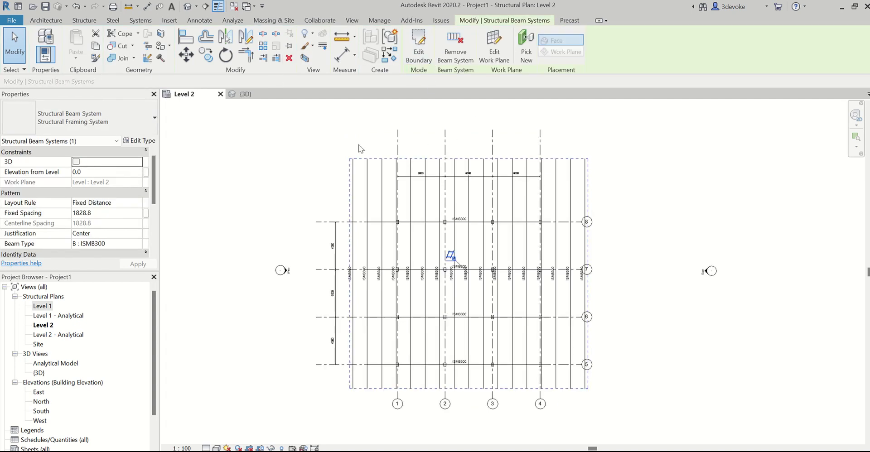
left_click(123, 212)
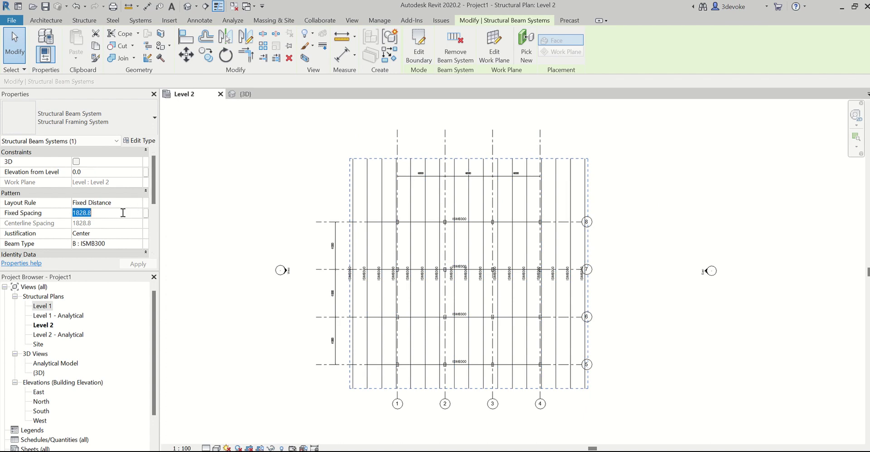
type("6000")
key("Return")
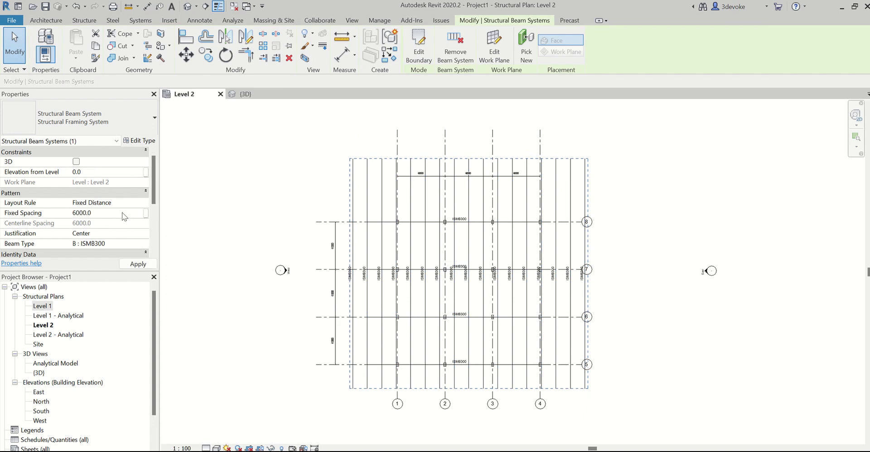
left_click(129, 235)
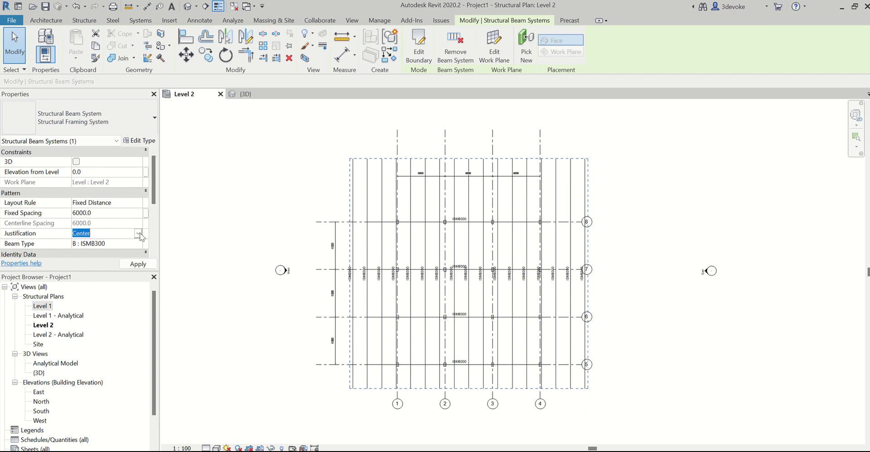
left_click(138, 233)
left_click(79, 252)
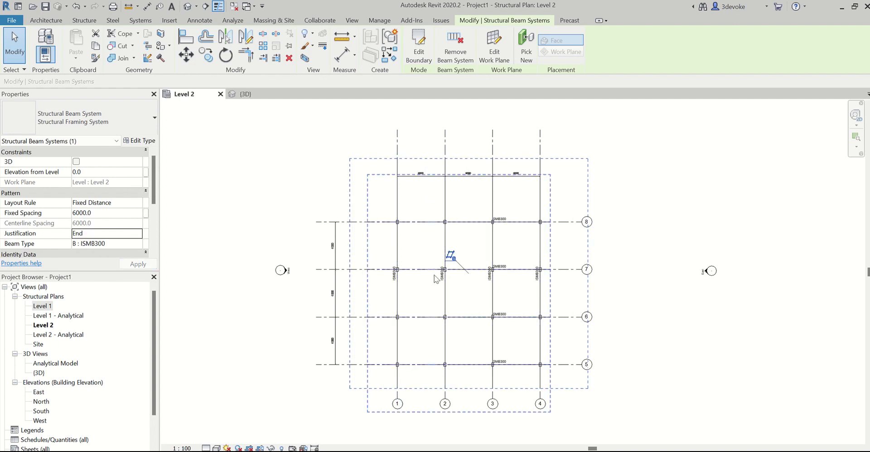
left_click(680, 242)
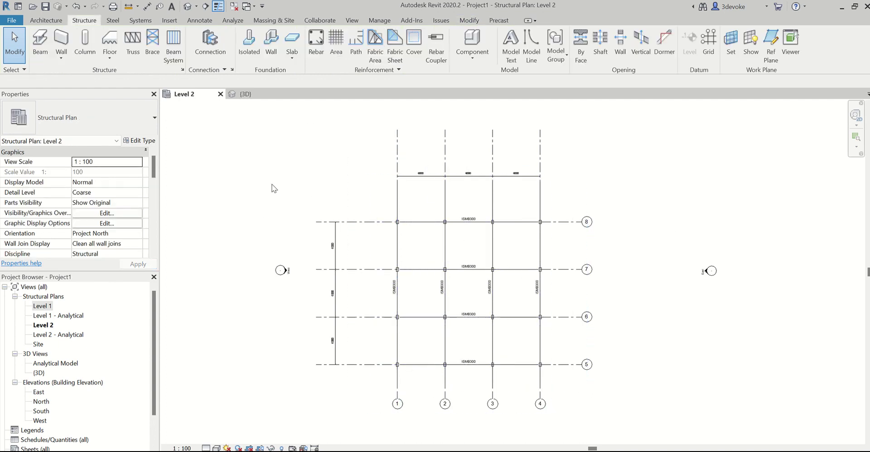
- In 3D, change one beam system's Beam Type to Concrete-Rectangular Beam, then temporarily hide it
left_click(242, 93)
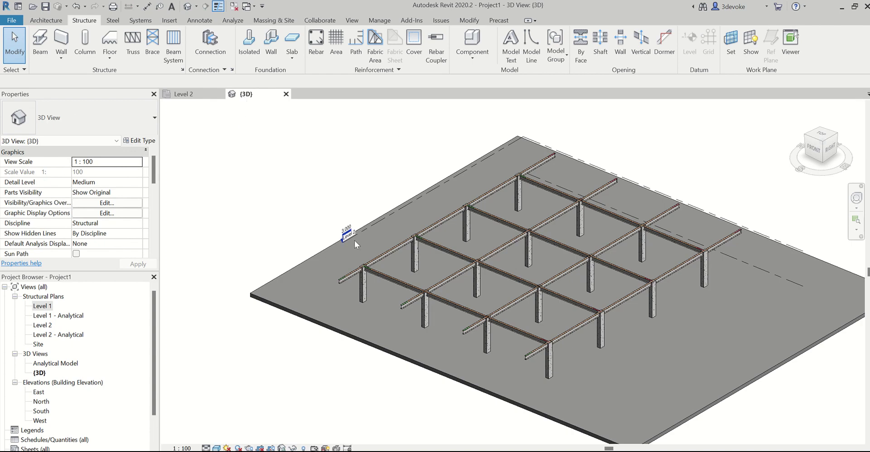
left_click(368, 290)
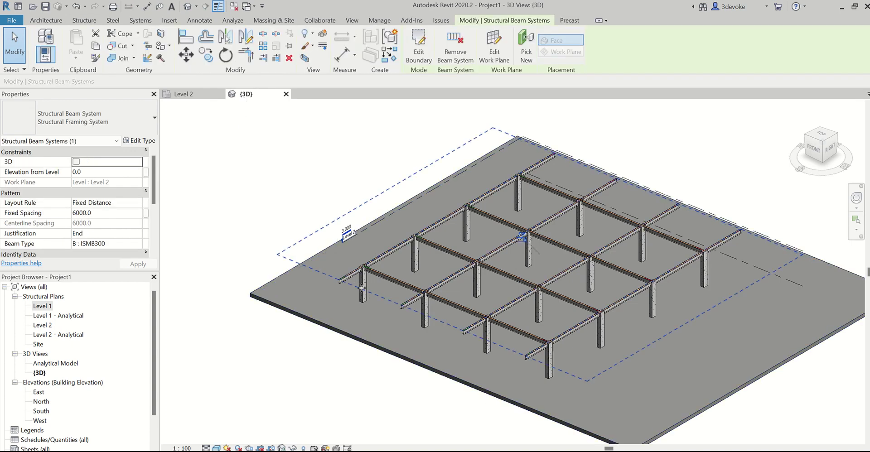
scroll(103, 231, "down", 1)
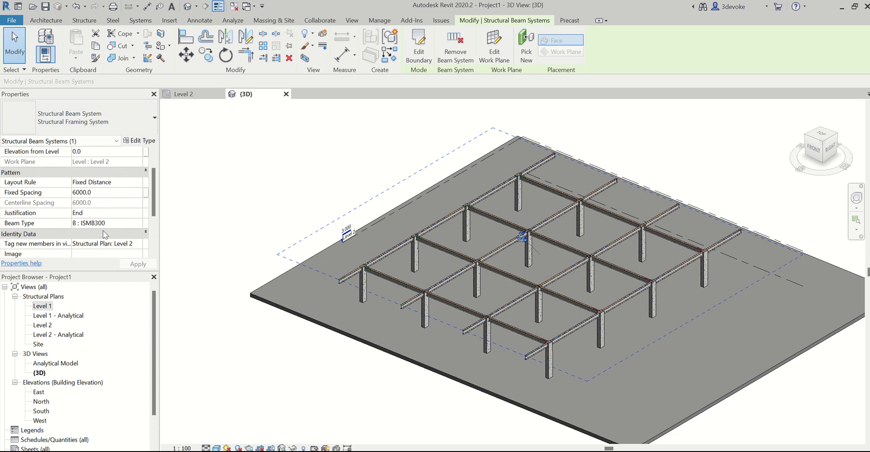
left_click(136, 223)
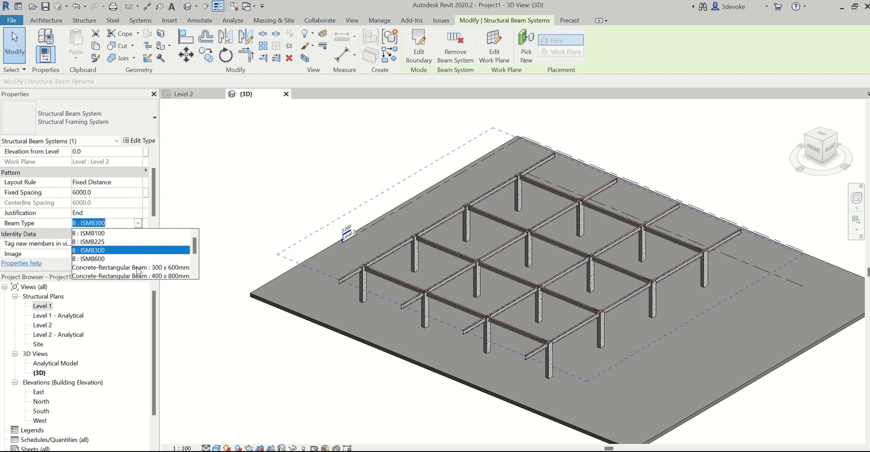
left_click(138, 268)
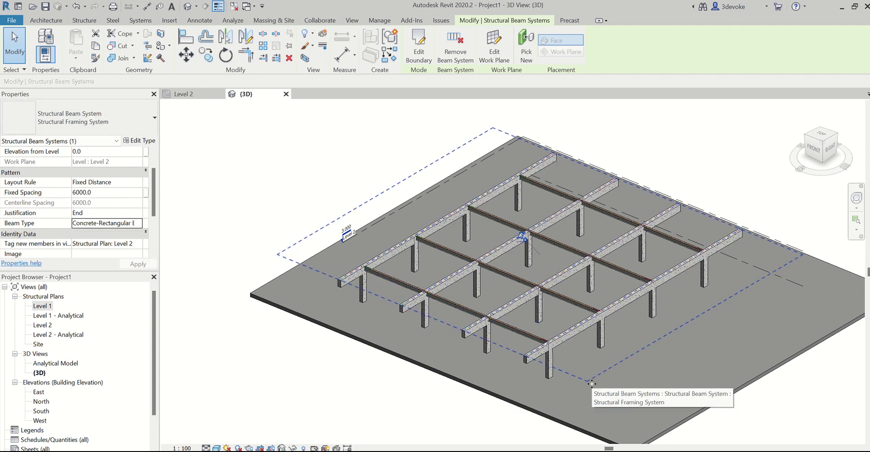
key("h")
key("h")
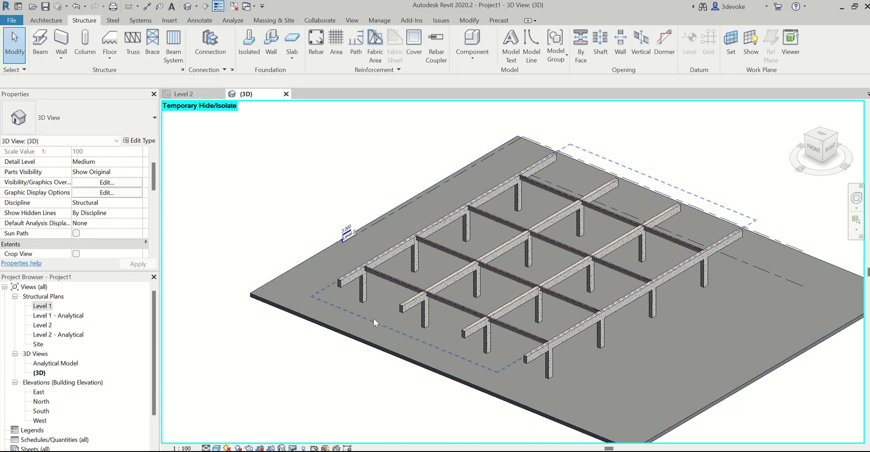
- Set the remaining beam system's Beam Type to Concrete-Rectangular Beam, then show the Level 2 plan
left_click(374, 319)
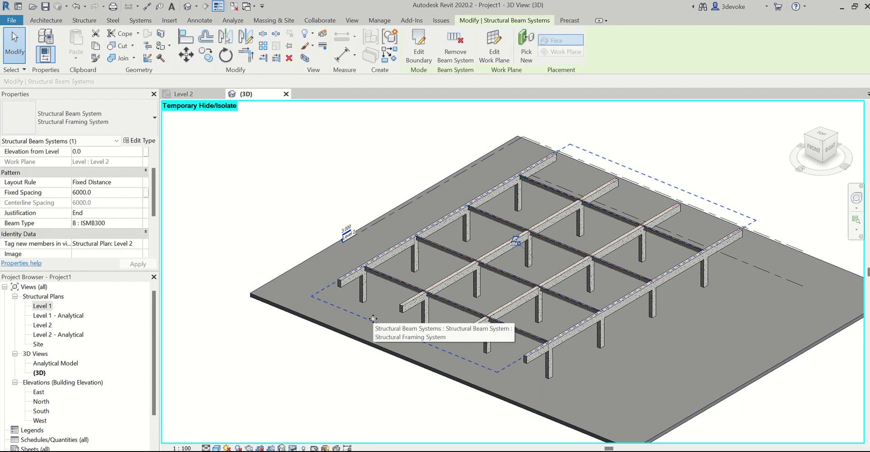
left_click(138, 225)
left_click(153, 266)
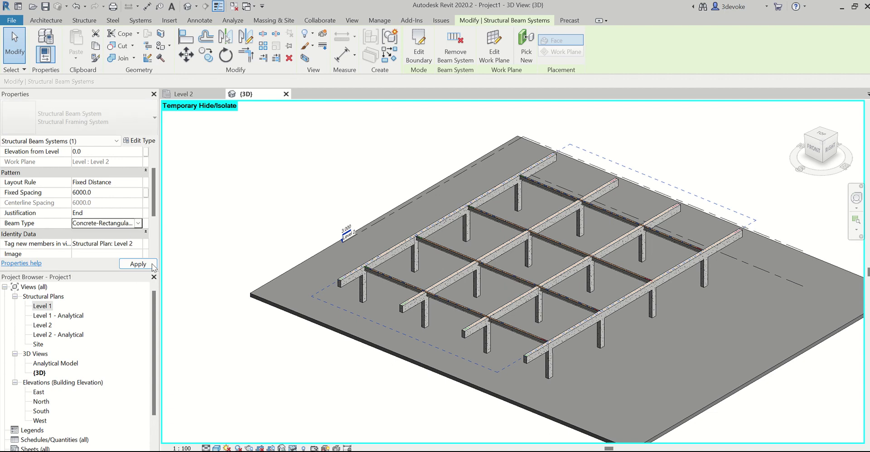
left_click(153, 266)
left_click(298, 184)
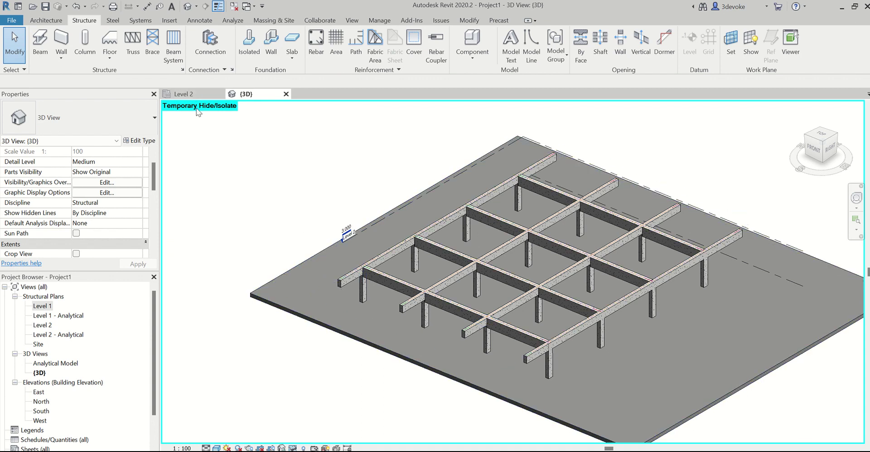
left_click(183, 93)
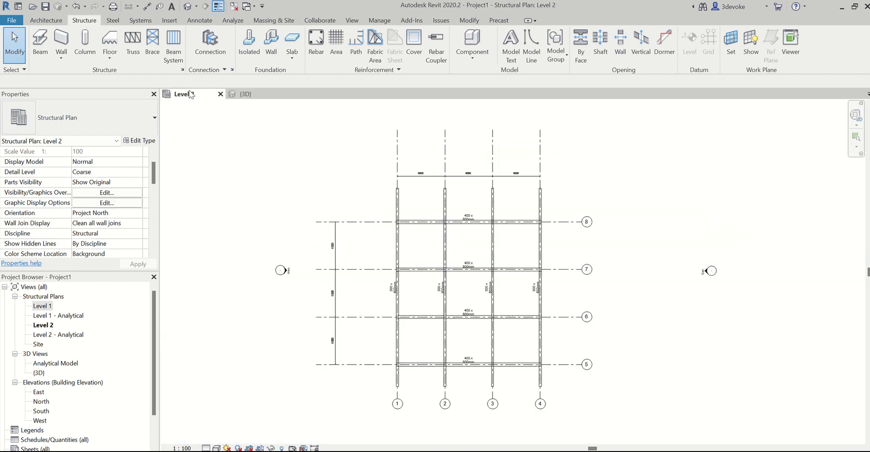
- Edit the beam system boundary, moving its top edge to grid 8 and its bottom edge to grid 5
left_click(410, 188)
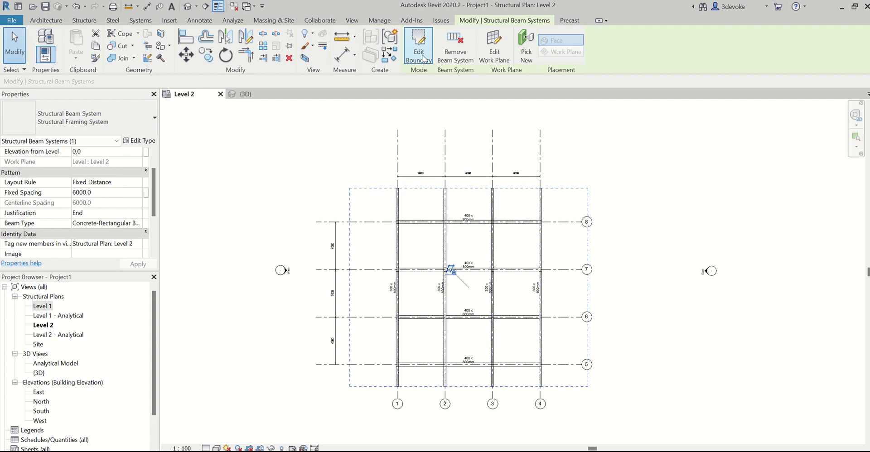
left_click(424, 58)
left_click(398, 188)
left_click_drag(398, 188, 415, 223)
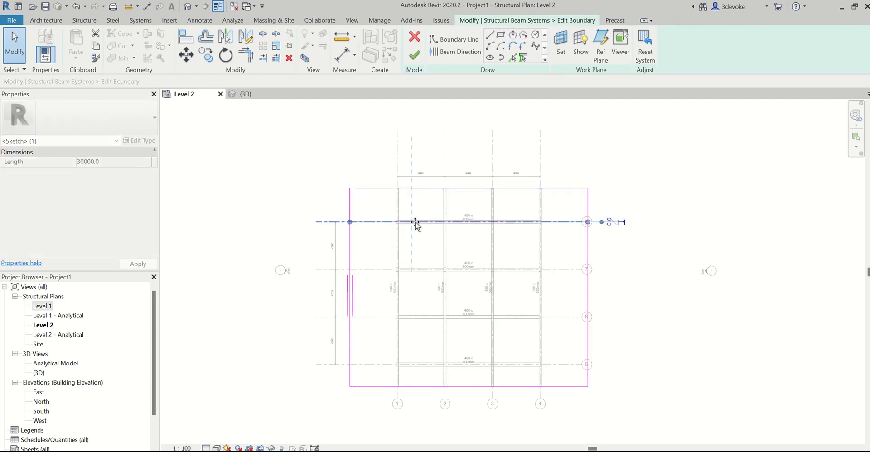
left_click(422, 386)
left_click_drag(424, 386, 427, 365)
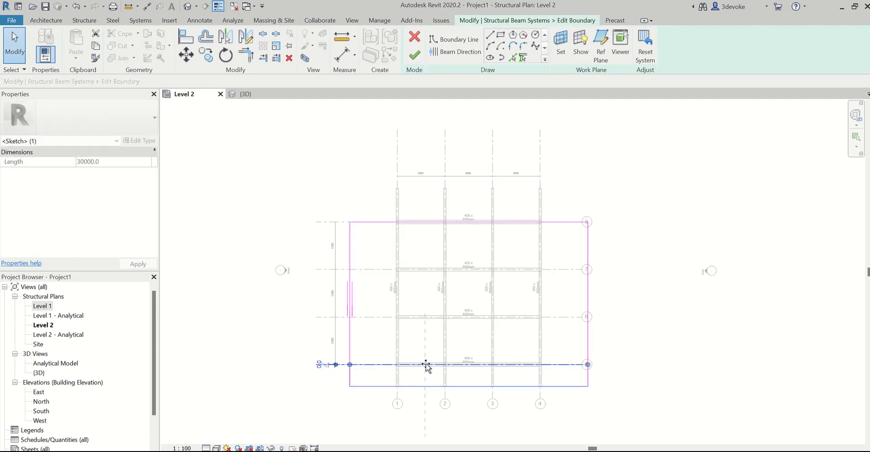
left_click(354, 176)
left_click(414, 55)
key("Escape")
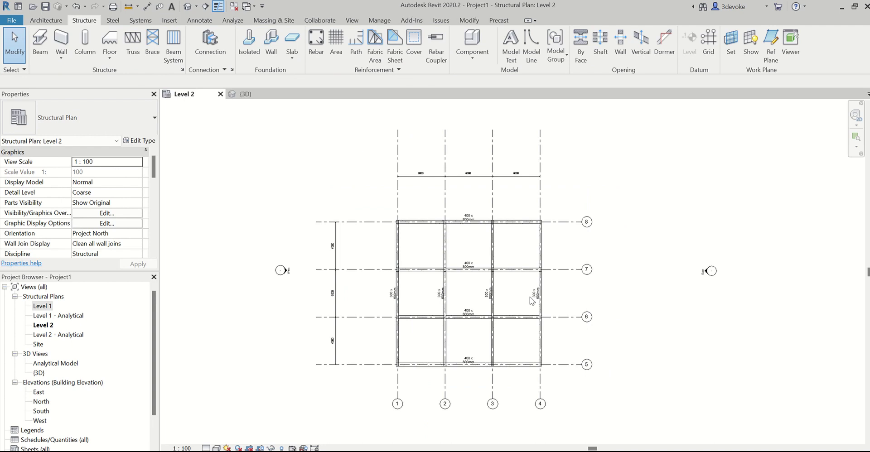
- Remove the Level 2 beam system so its beams become separate beams
left_click(245, 94)
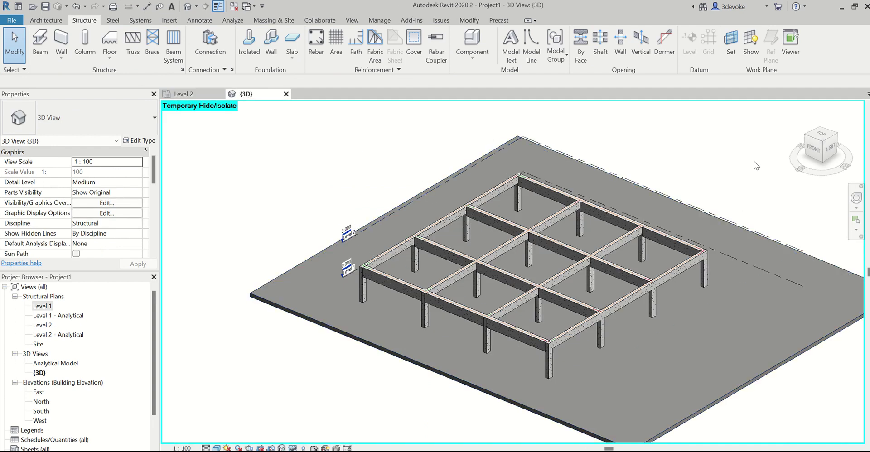
middle_click_drag(756, 165, 737, 164)
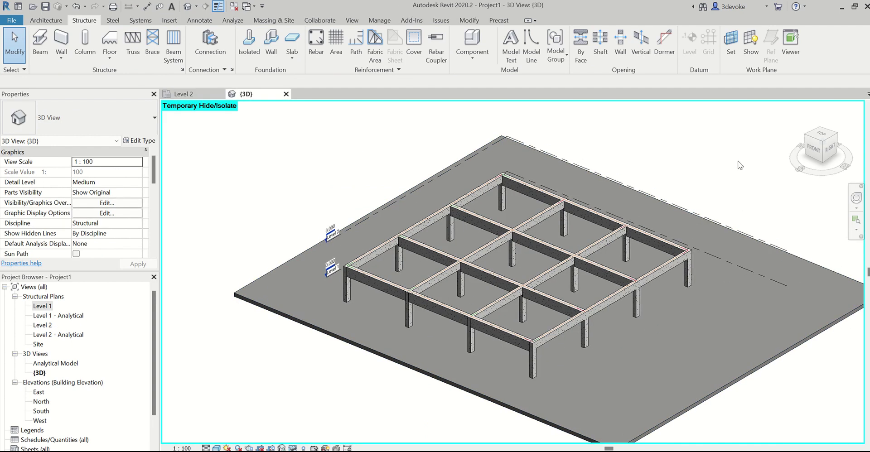
left_click(539, 216)
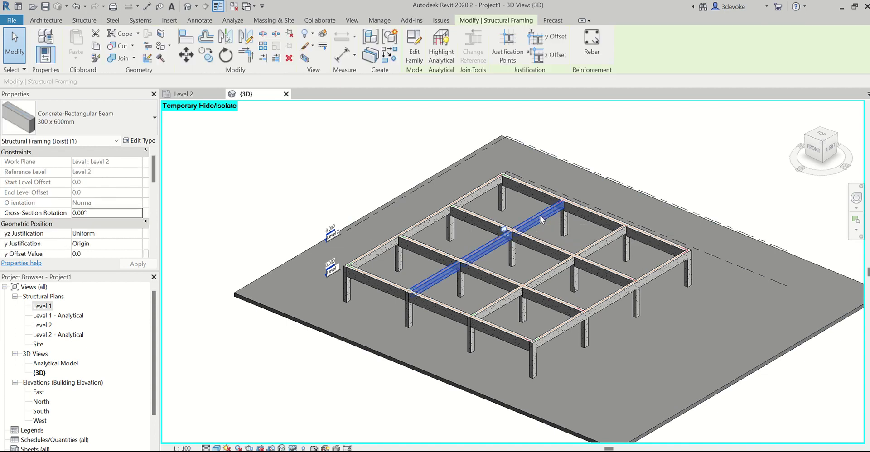
left_click(295, 189)
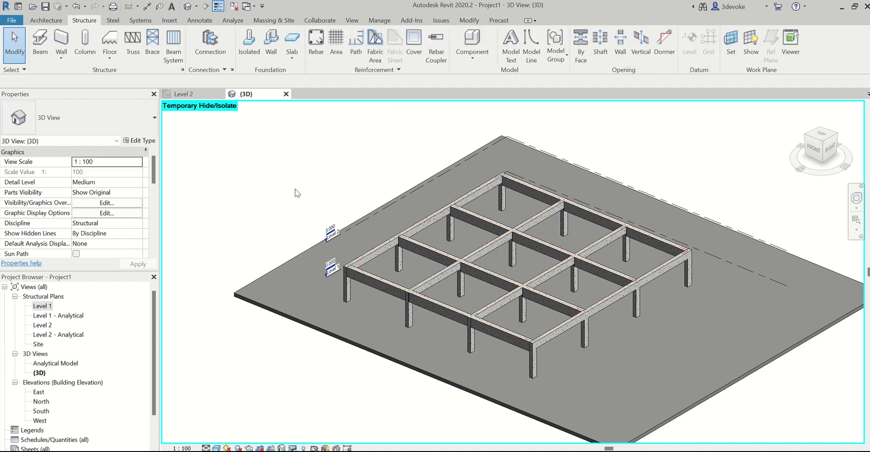
left_click(314, 281)
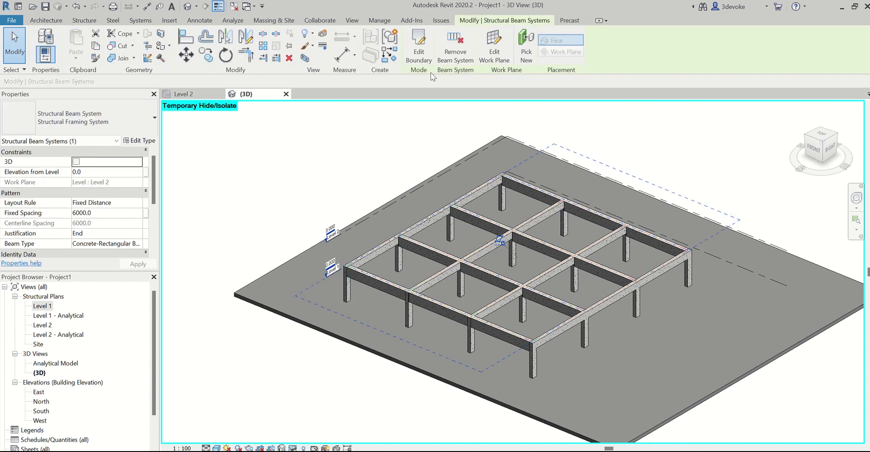
key("Escape")
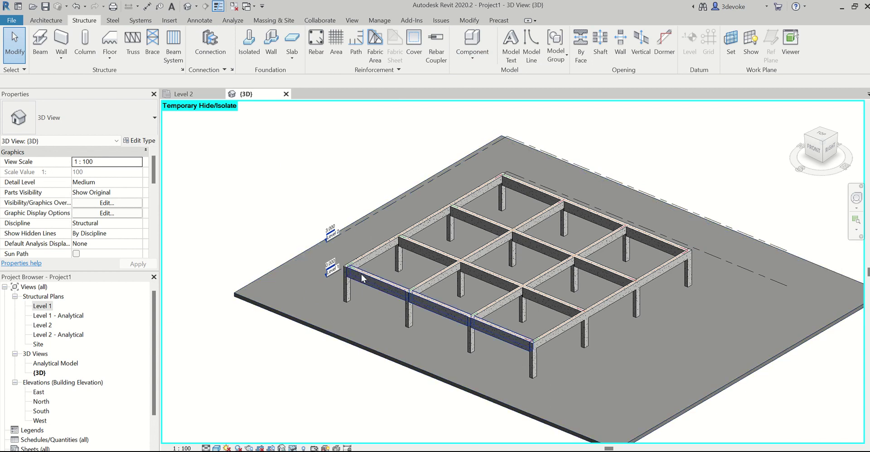
left_click(511, 301)
left_click(442, 307)
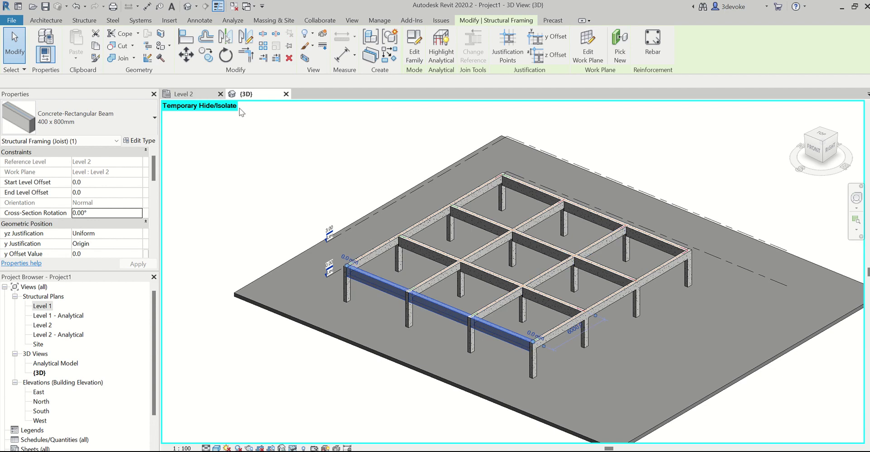
left_click(183, 94)
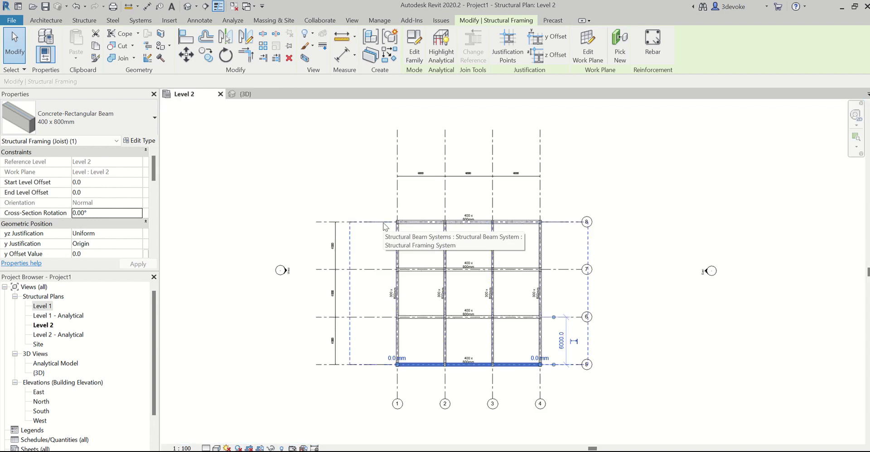
left_click(384, 226)
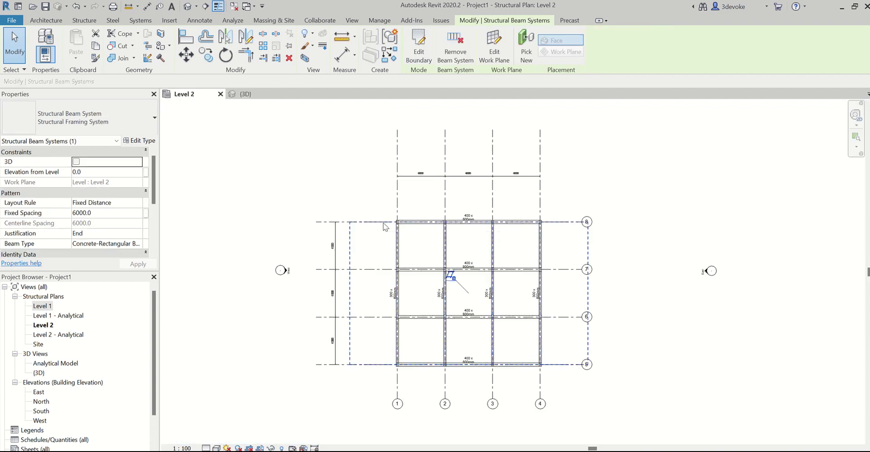
left_click(458, 57)
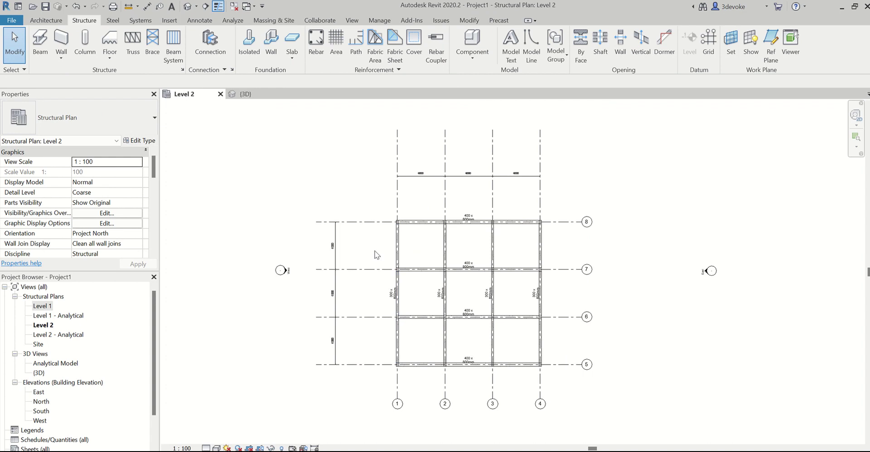
- Change the middle beams on grids 2 and 3 to Concrete-Rectangular Beam 400 x 800mm
left_click(245, 93)
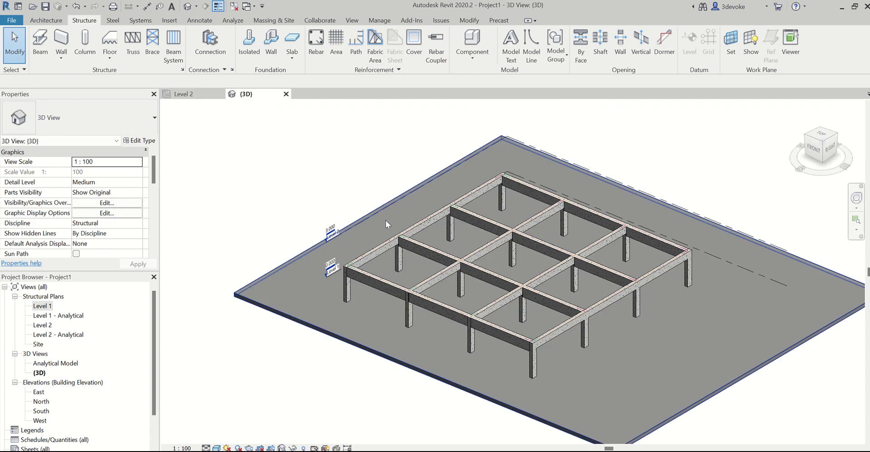
left_click(480, 252)
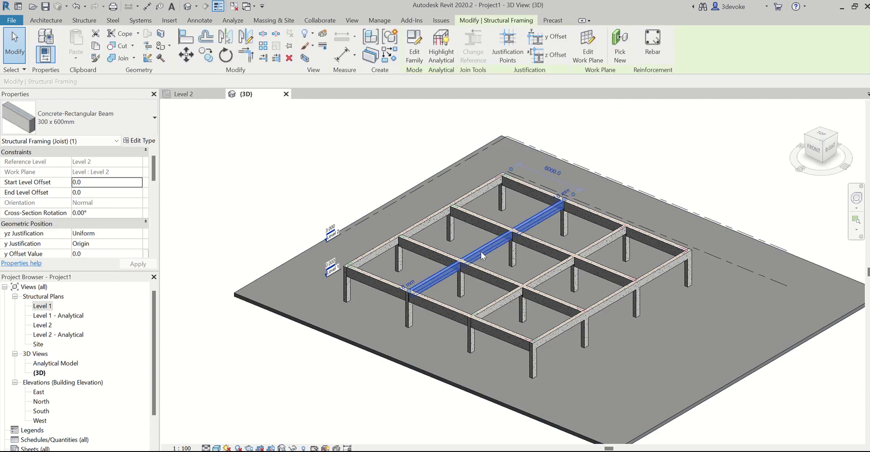
left_click(543, 276, "ctrl")
left_click(113, 117)
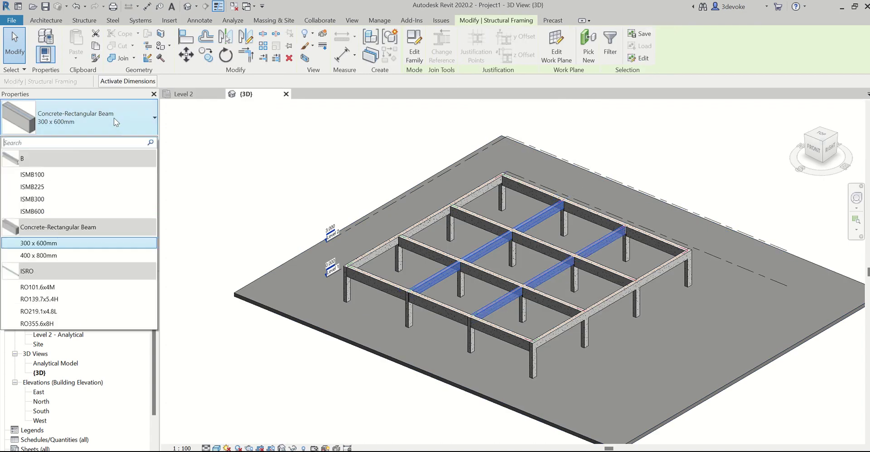
left_click(64, 255)
left_click(184, 94)
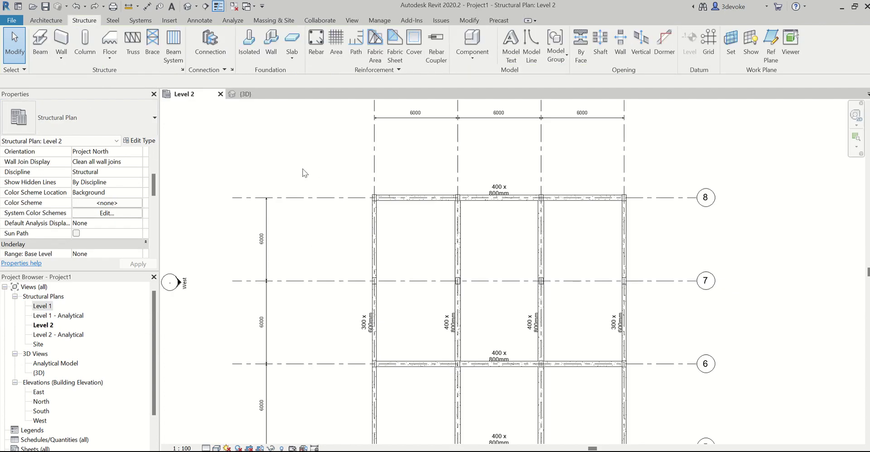
middle_click_drag(315, 170, 313, 141)
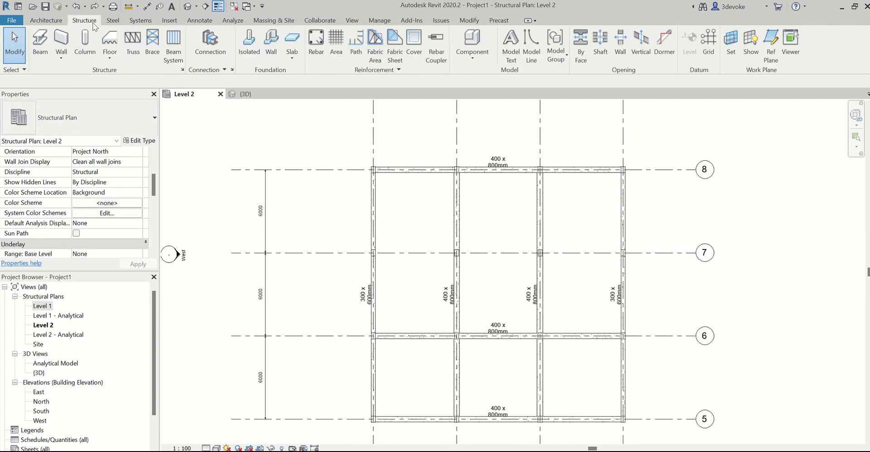
- Start truss placement with the bearing chord set to Top
left_click(132, 40)
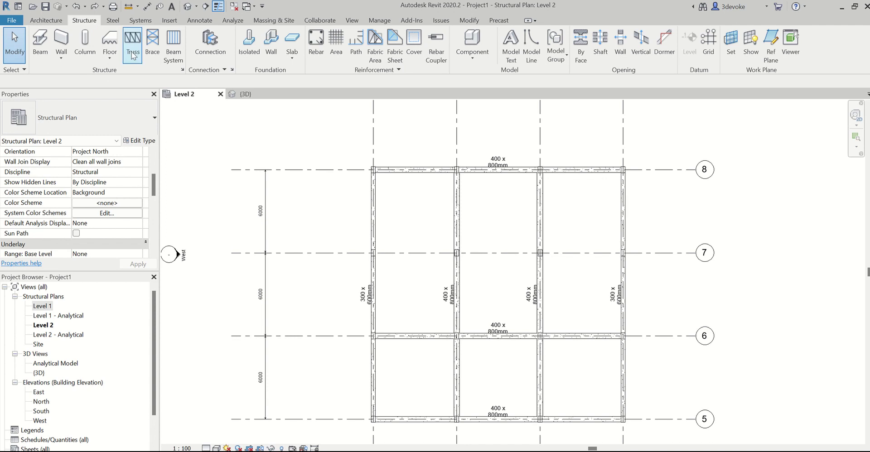
scroll(109, 181, "up", 2)
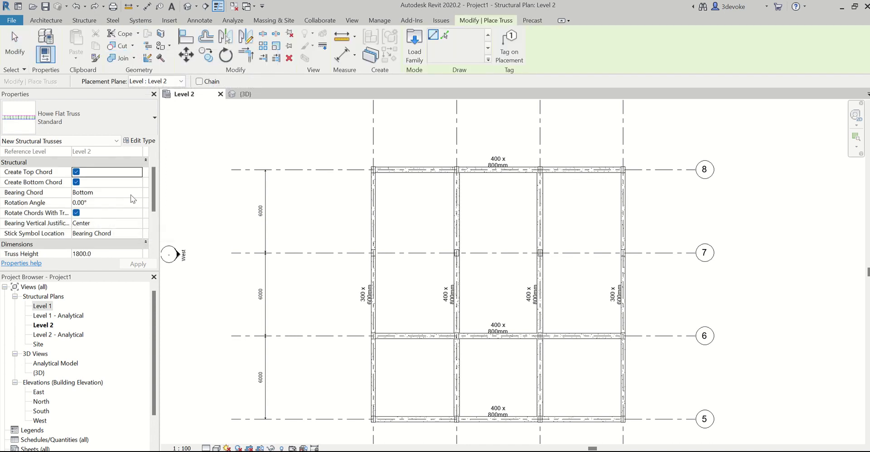
left_click(130, 193)
left_click(138, 192)
left_click(78, 203)
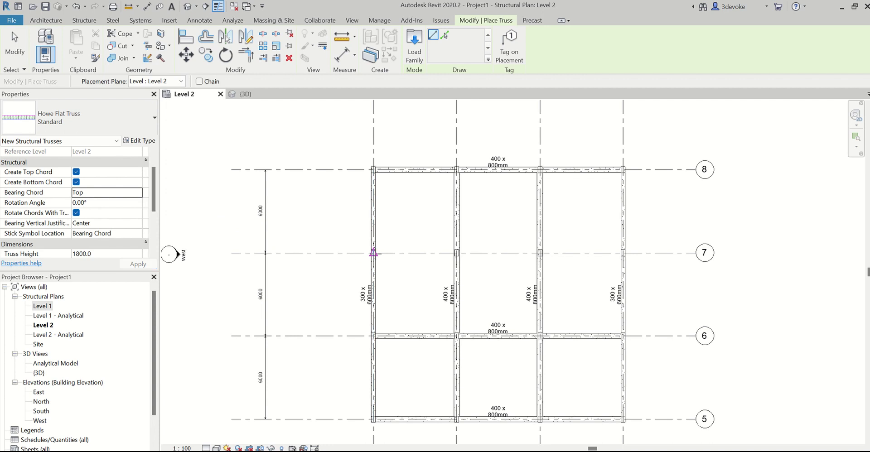
- Place Howe flat trusses bay by bay along grid line 7, then view them in 3D
left_click(374, 253)
left_click(457, 253)
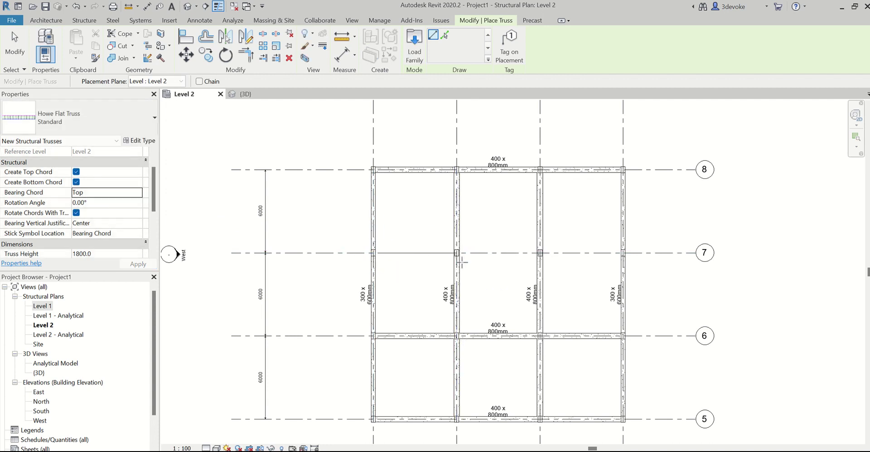
left_click(457, 253)
left_click(540, 252)
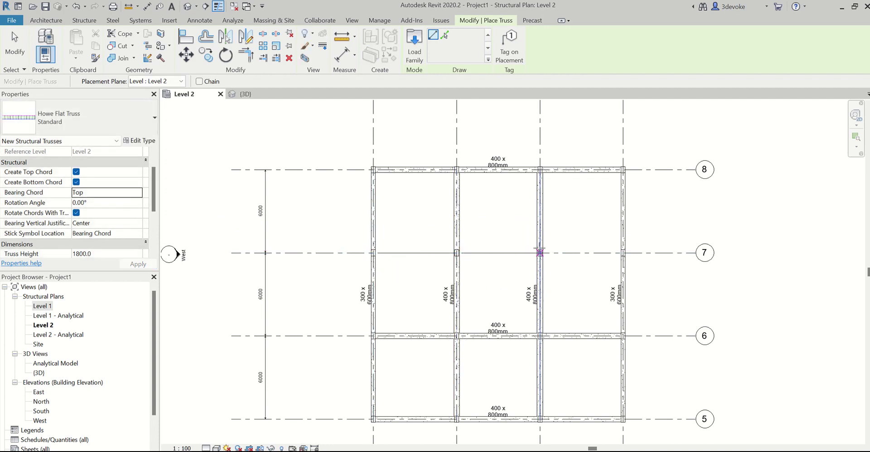
left_click(540, 252)
left_click(623, 252)
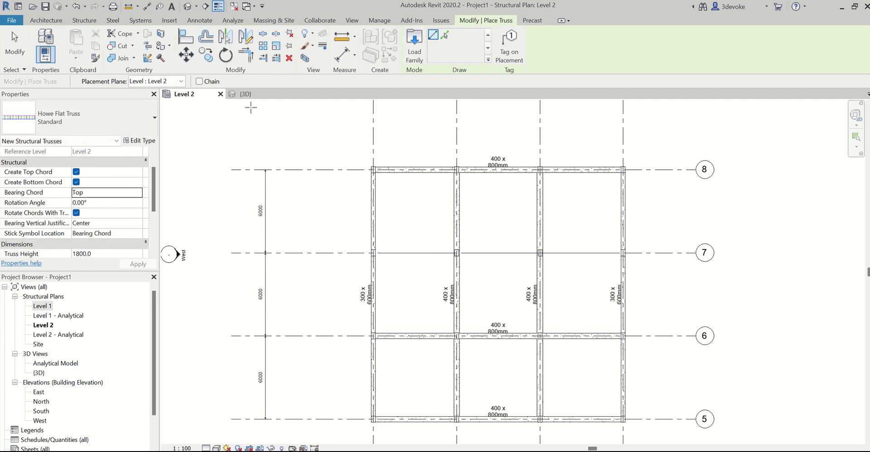
left_click(245, 94)
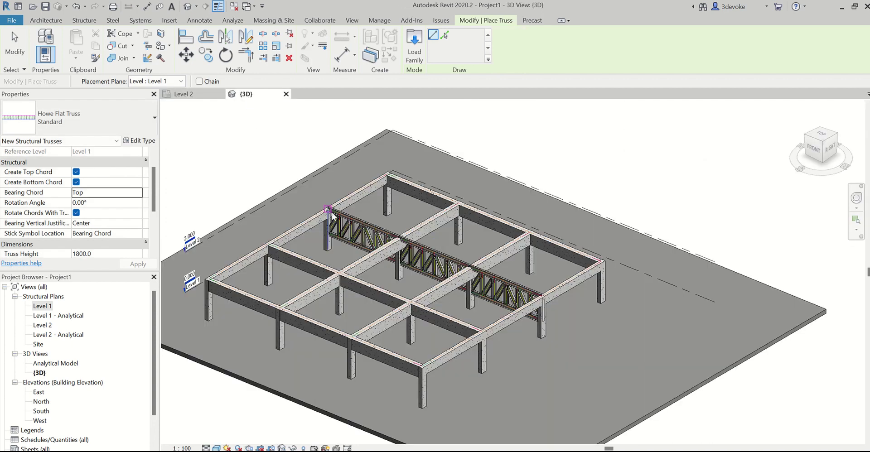
- Set the first grid 7 truss's Truss Height to 900
key("Escape")
left_click(352, 223)
scroll(135, 232, "down", 3)
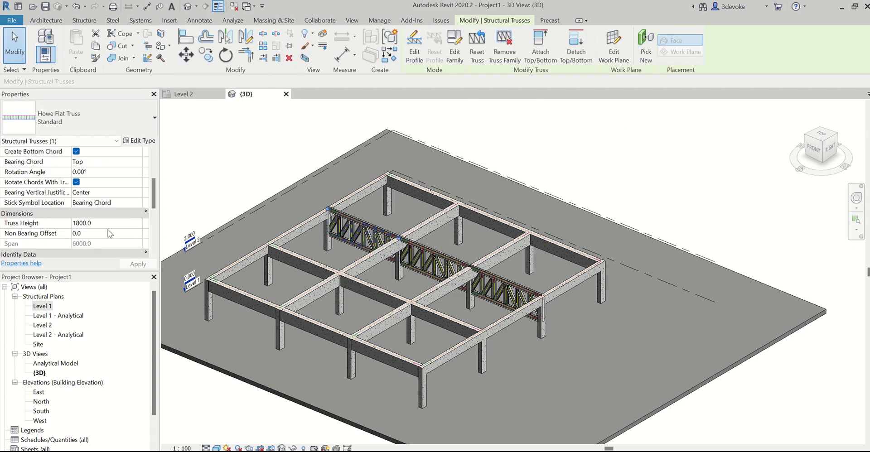
type("900")
- Set the remaining grid 7 trusses to a height of 900 and zoom in
key("ctrl+z")
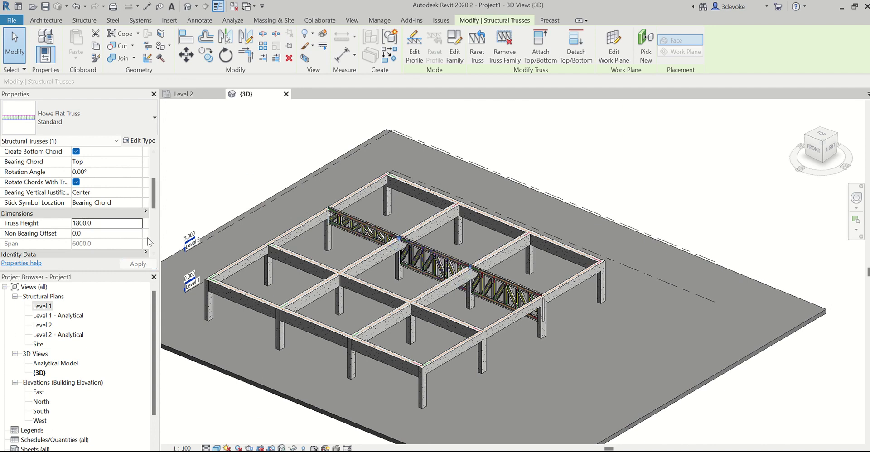
left_click(111, 225)
type("900")
key("Return")
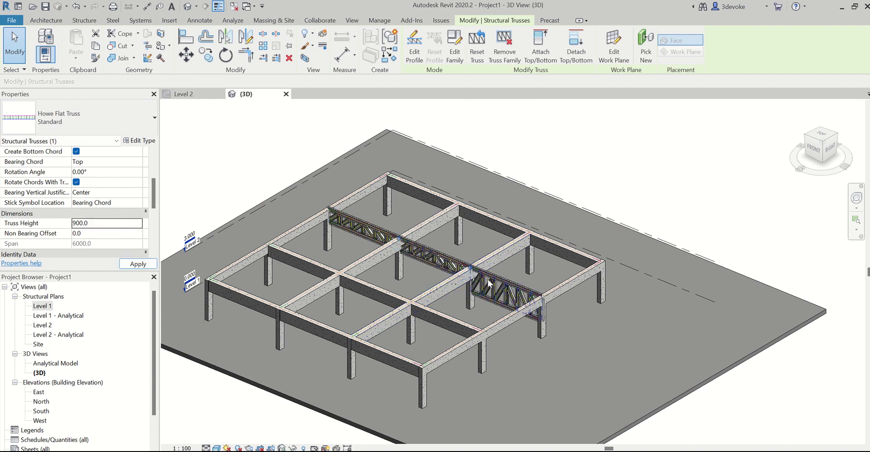
key("ctrl+z")
left_click(119, 224)
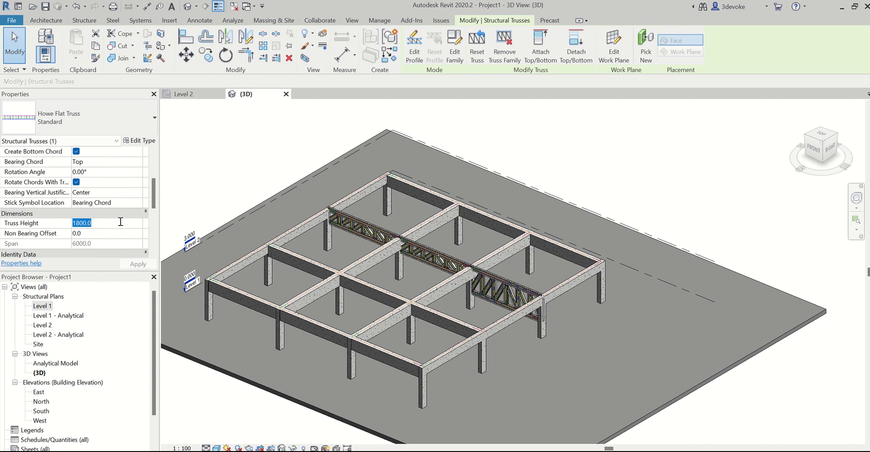
type("900")
key("Return")
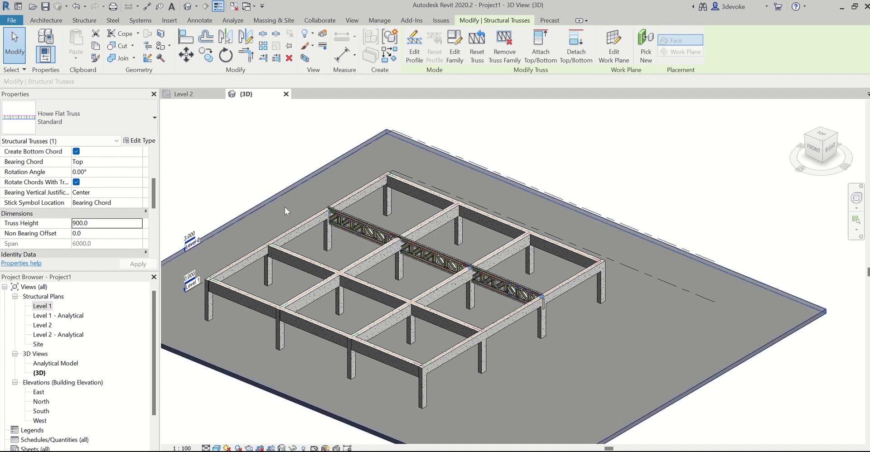
scroll(368, 198, "up", 5)
scroll(368, 197, "up", 3)
scroll(434, 297, "up", 2)
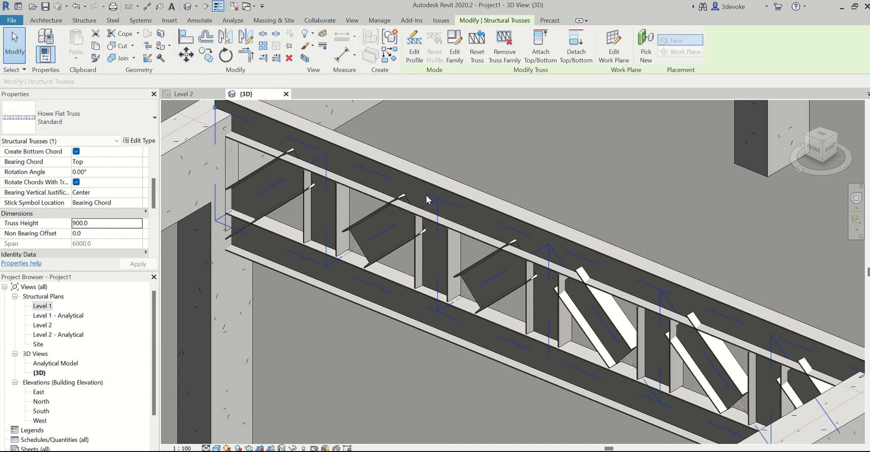
- Cope the truss's diagonal plates against the top chord
left_click(503, 43)
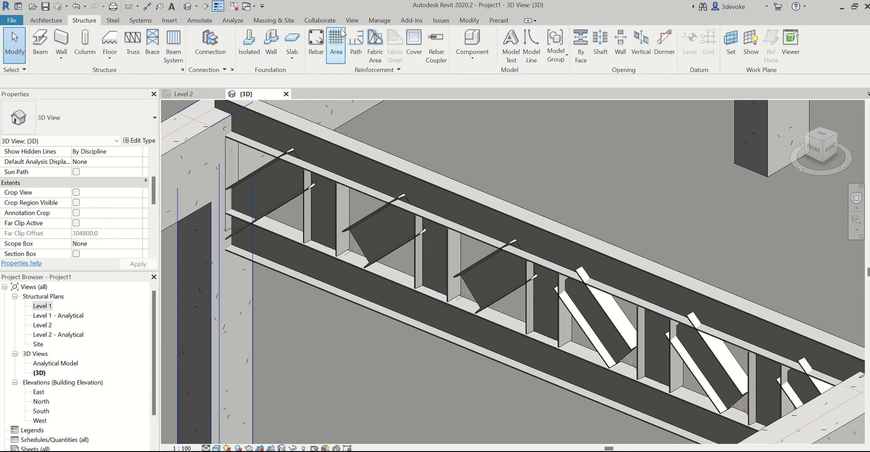
left_click(469, 20)
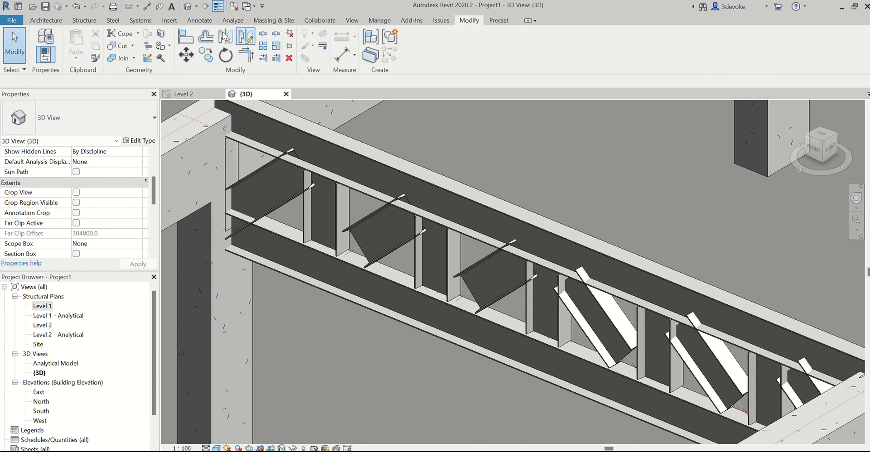
left_click(123, 36)
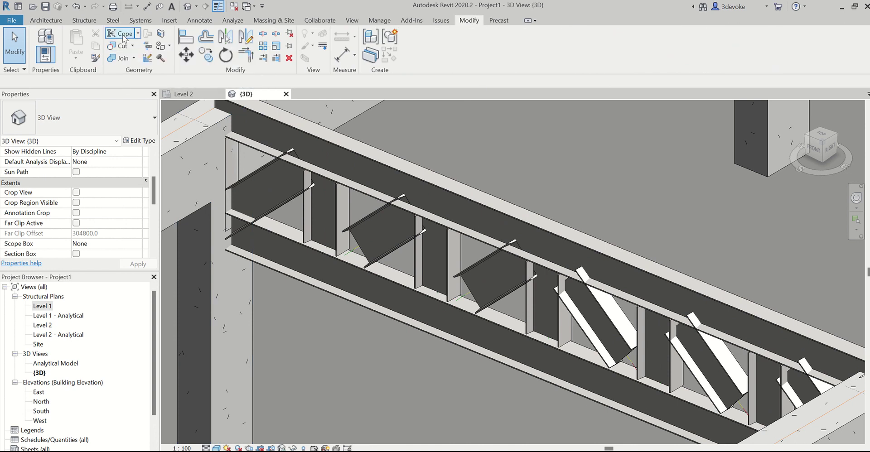
left_click(368, 220)
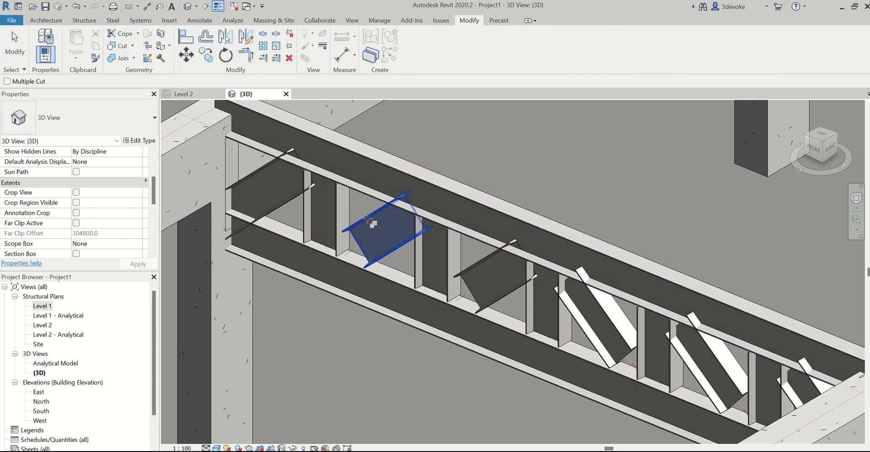
left_click(430, 181)
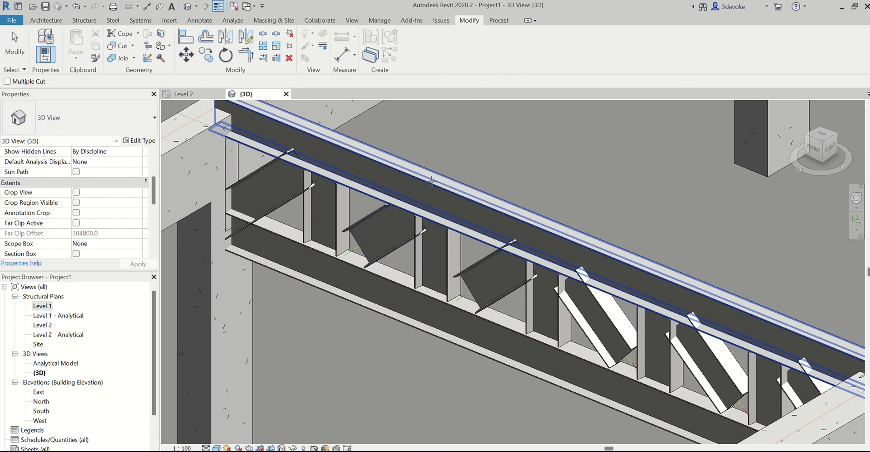
left_click(404, 244)
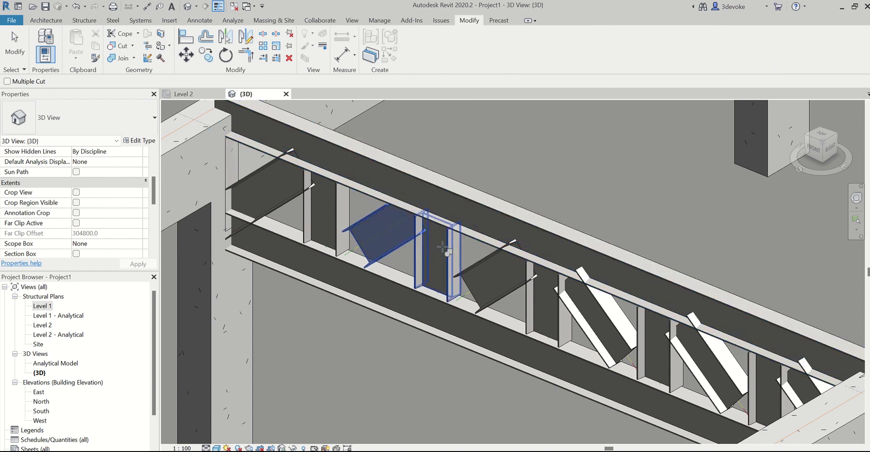
left_click(391, 255)
key("Escape")
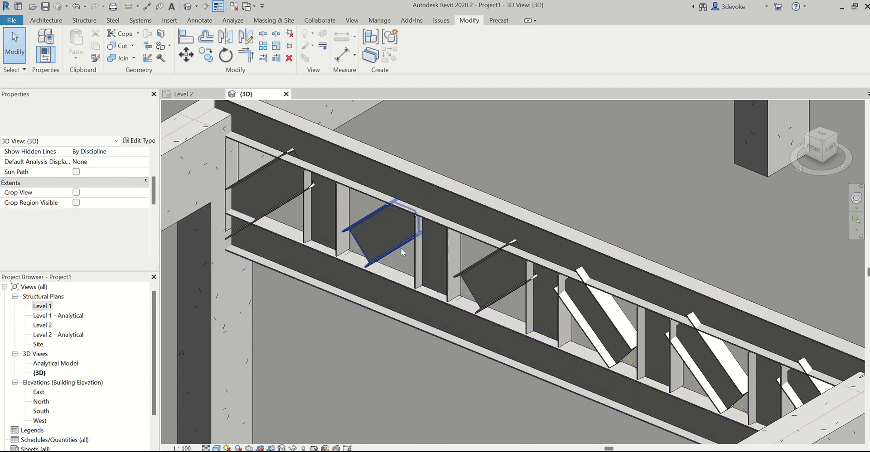
- Cope a diagonal brace against the stiffener and drag its end back to shorten it
left_click(401, 248)
left_click(417, 241)
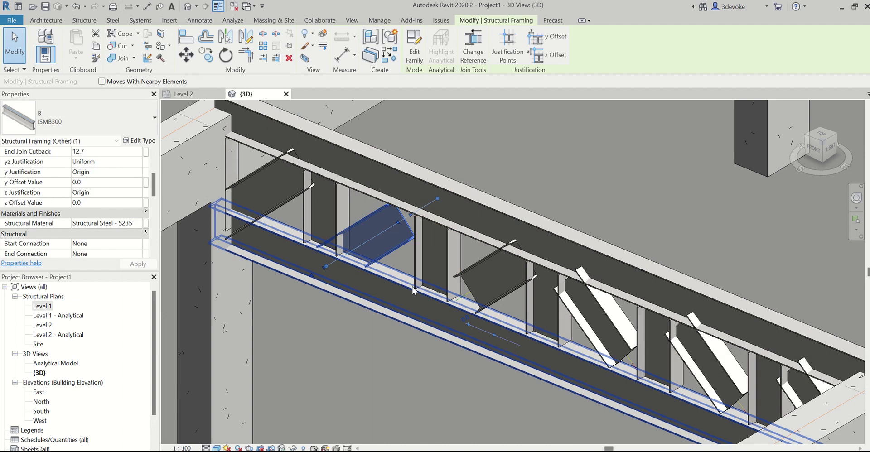
mouse_move(438, 199)
left_mouse_down()
mouse_move(438, 208)
mouse_move(335, 161)
left_mouse_up()
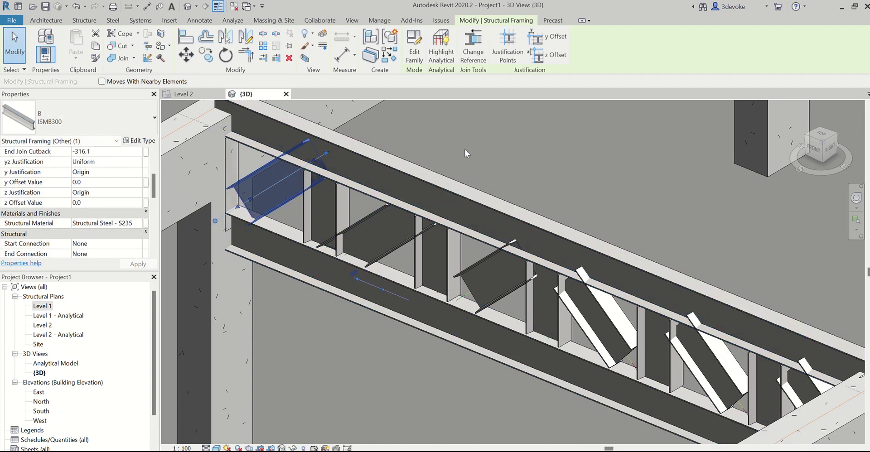
left_click(482, 141)
key("Escape")
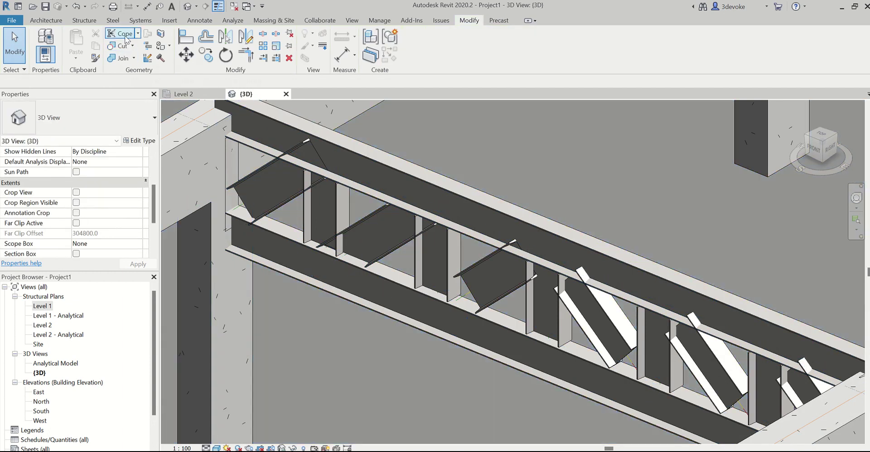
- Cut the middle-bay and end plates with the bottom chord using Cut Geometry
left_click(121, 34)
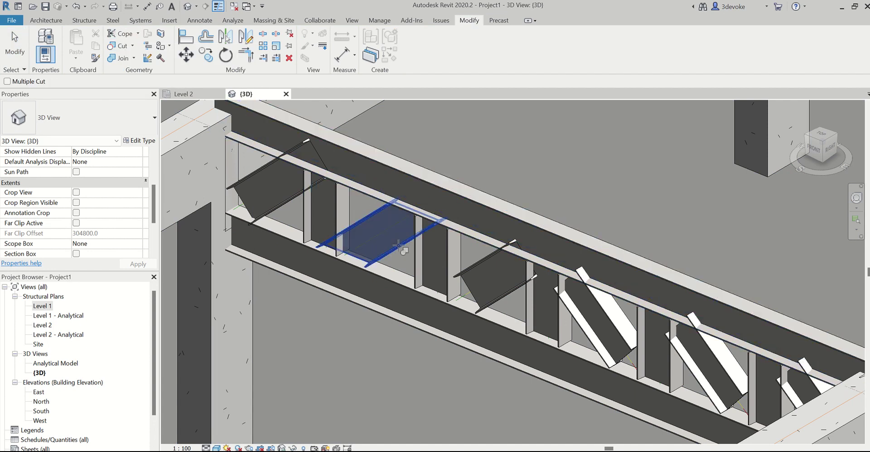
left_click(385, 251)
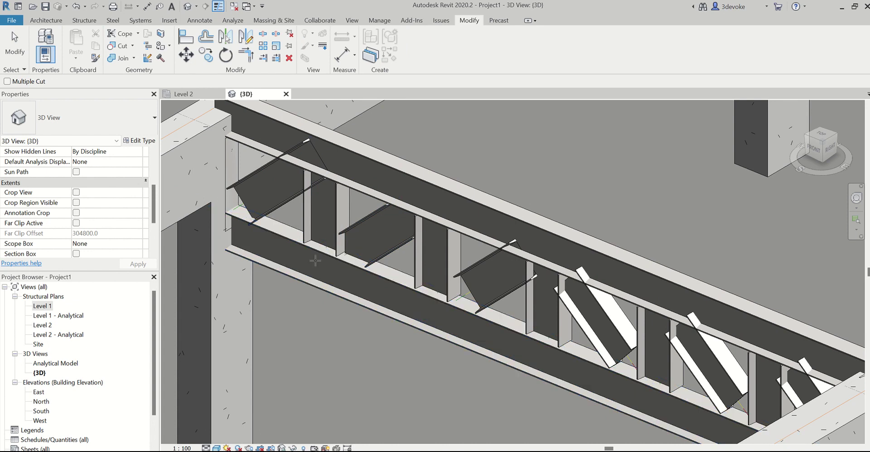
left_click(281, 209)
left_click(299, 206)
left_click(300, 204)
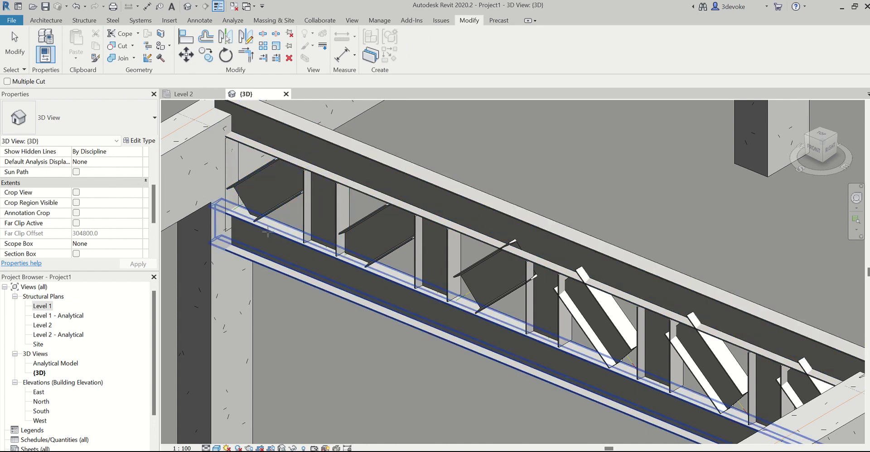
left_click(278, 243)
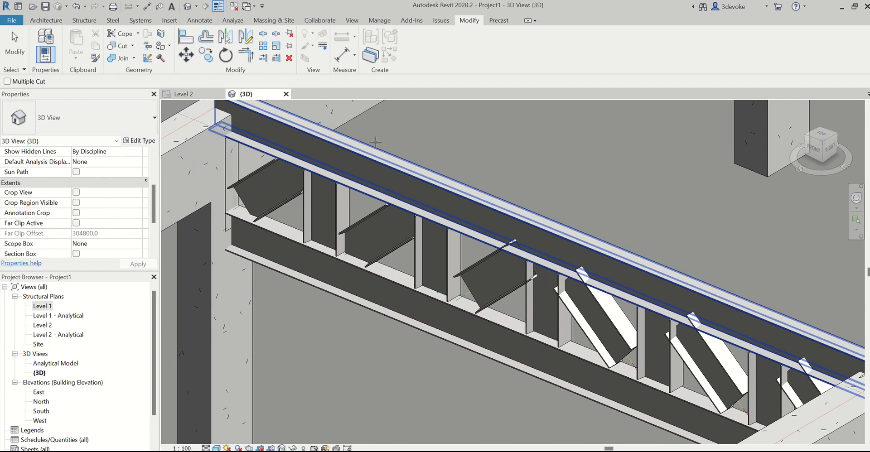
scroll(375, 143, "down", 1)
scroll(375, 142, "down", 1)
key("Escape")
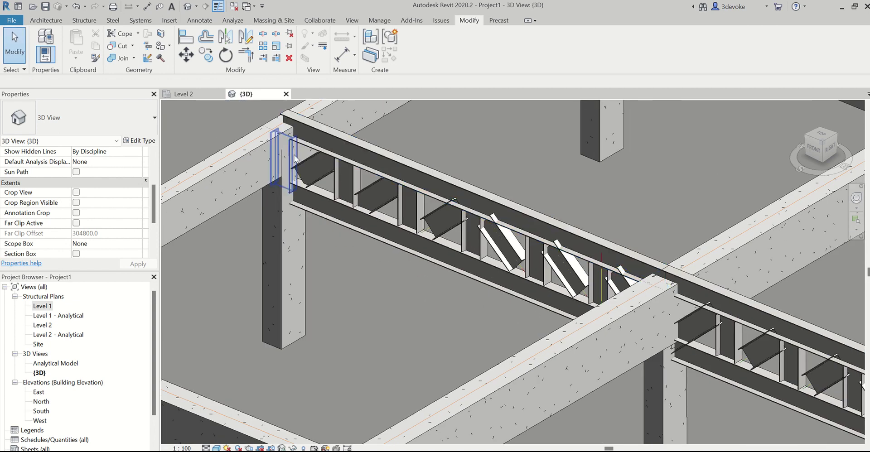
left_click(295, 158)
key("Escape")
scroll(404, 233, "down", 2)
scroll(403, 232, "down", 1)
scroll(607, 297, "up", 2)
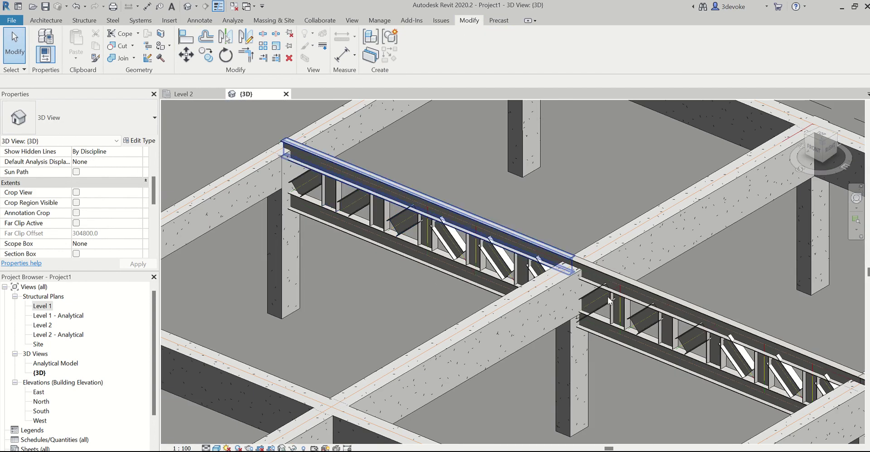
scroll(387, 211, "up", 2)
scroll(387, 211, "up", 2)
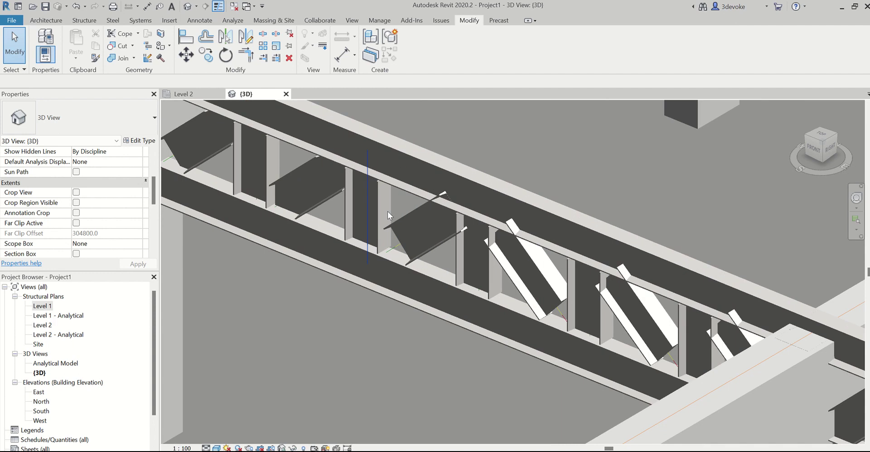
key("c")
key("g")
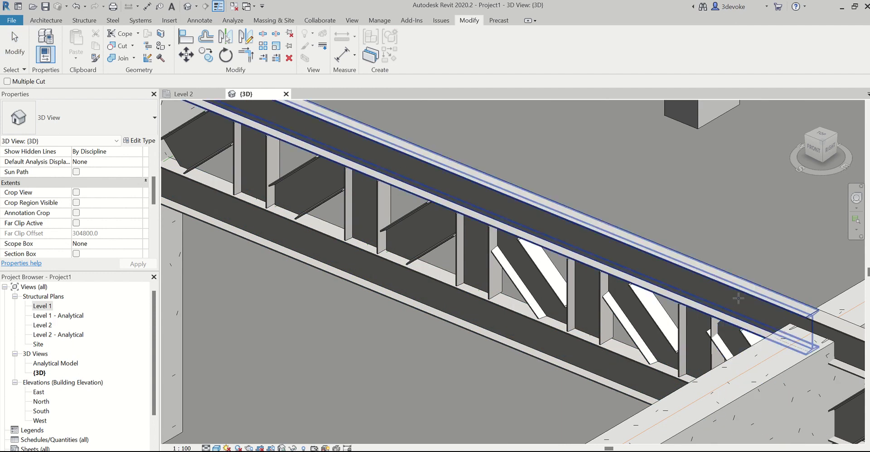
scroll(555, 153, "down", 1)
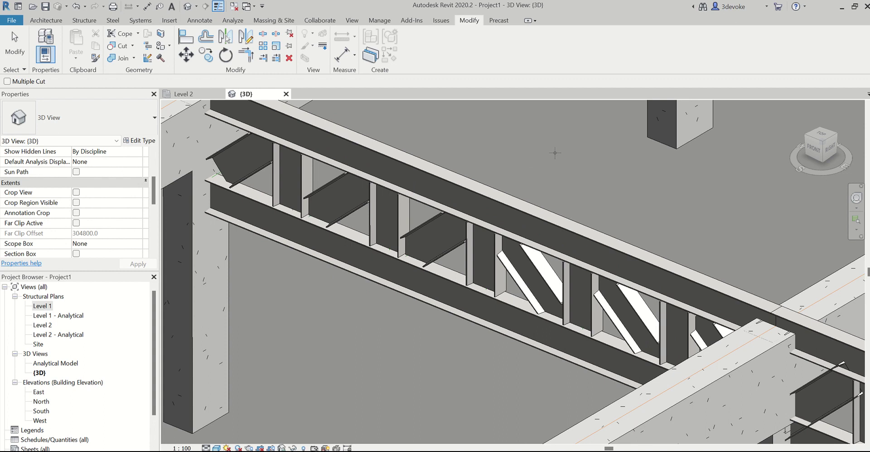
key("Escape")
left_click(515, 267)
mouse_move(505, 318)
middle_mouse_down("shift")
mouse_move(620, 269)
mouse_move(604, 345)
mouse_move(459, 388)
middle_mouse_up("shift")
key("Escape")
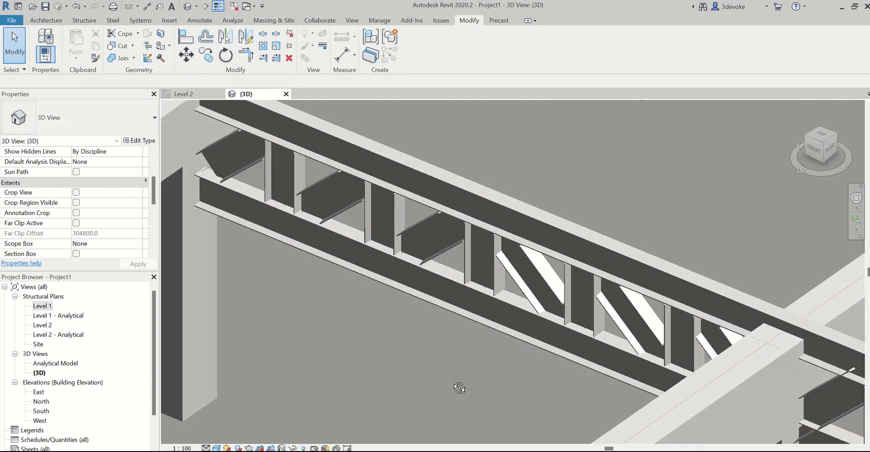
scroll(444, 358, "down", 2)
scroll(444, 358, "down", 2)
scroll(444, 358, "down", 2)
scroll(444, 358, "down", 2)
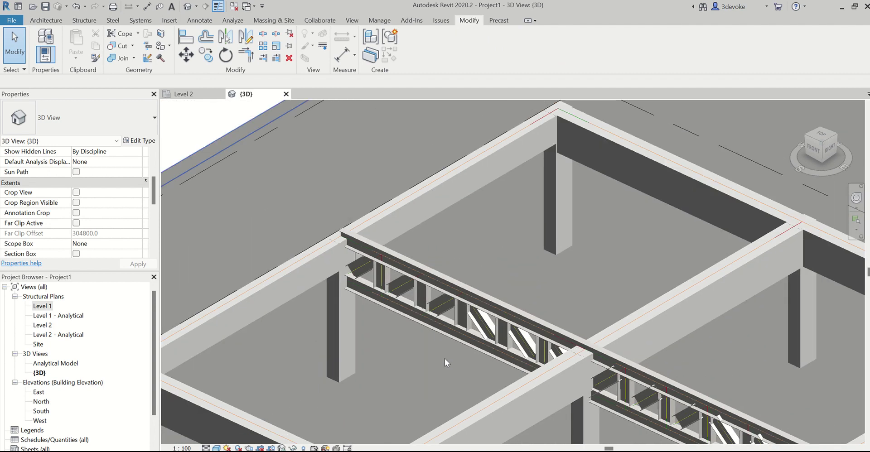
scroll(445, 358, "down", 2)
scroll(444, 358, "down", 2)
scroll(445, 362, "down", 1)
middle_click_drag(445, 362, 430, 222)
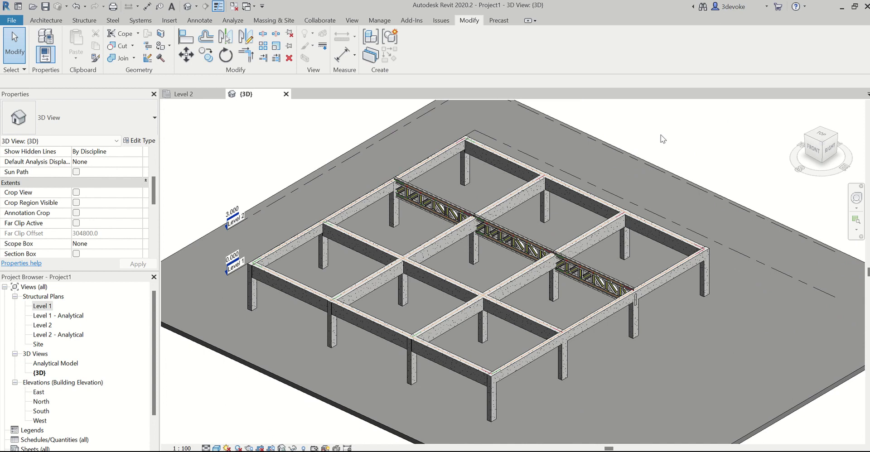
scroll(661, 134, "down", 3)
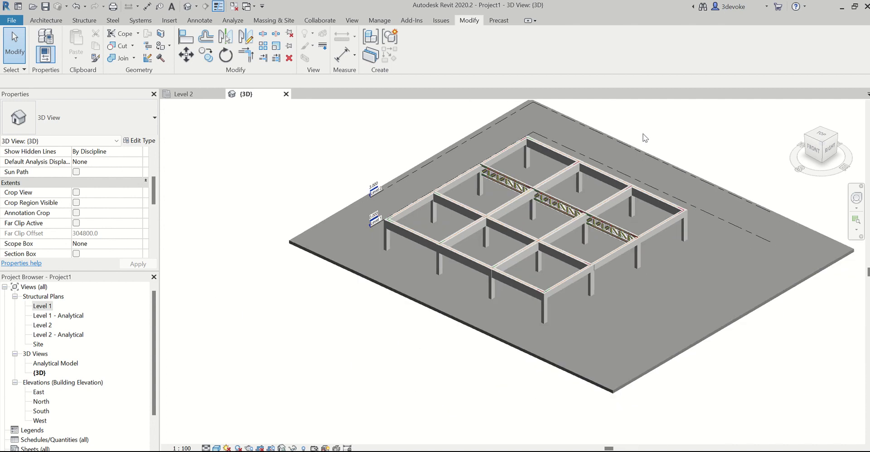